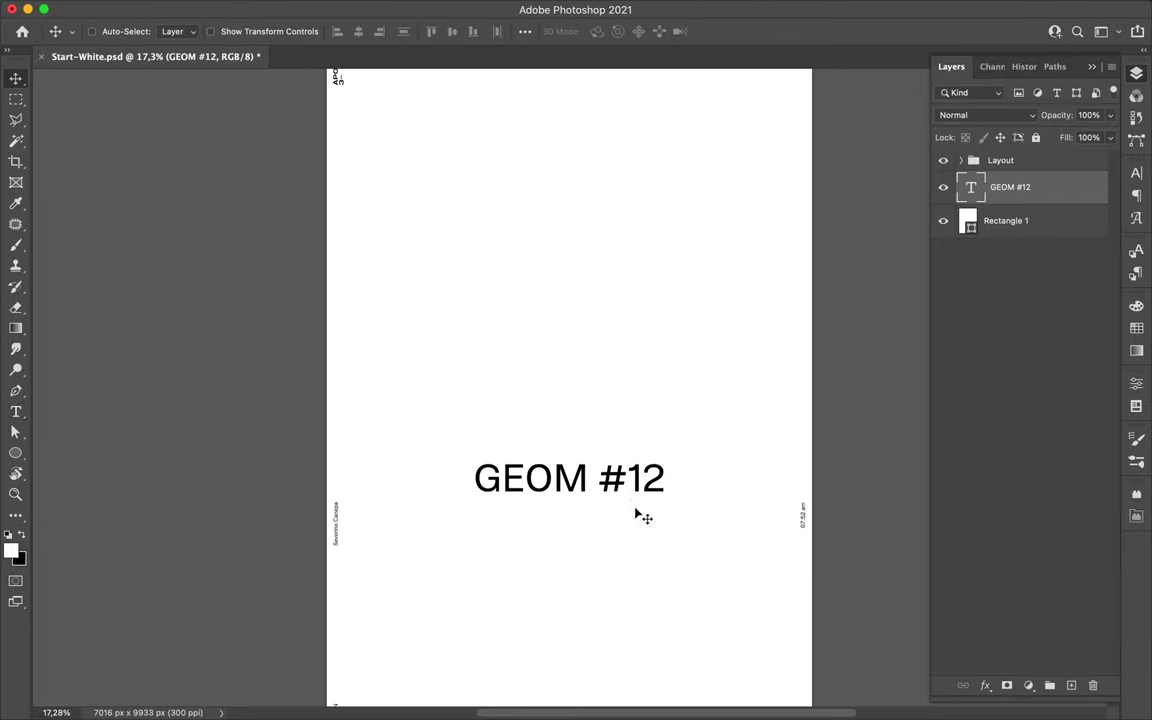
# - Set the GEOM #12 title font to Core Sans G 95 Black
pyautogui.click(1136, 172)
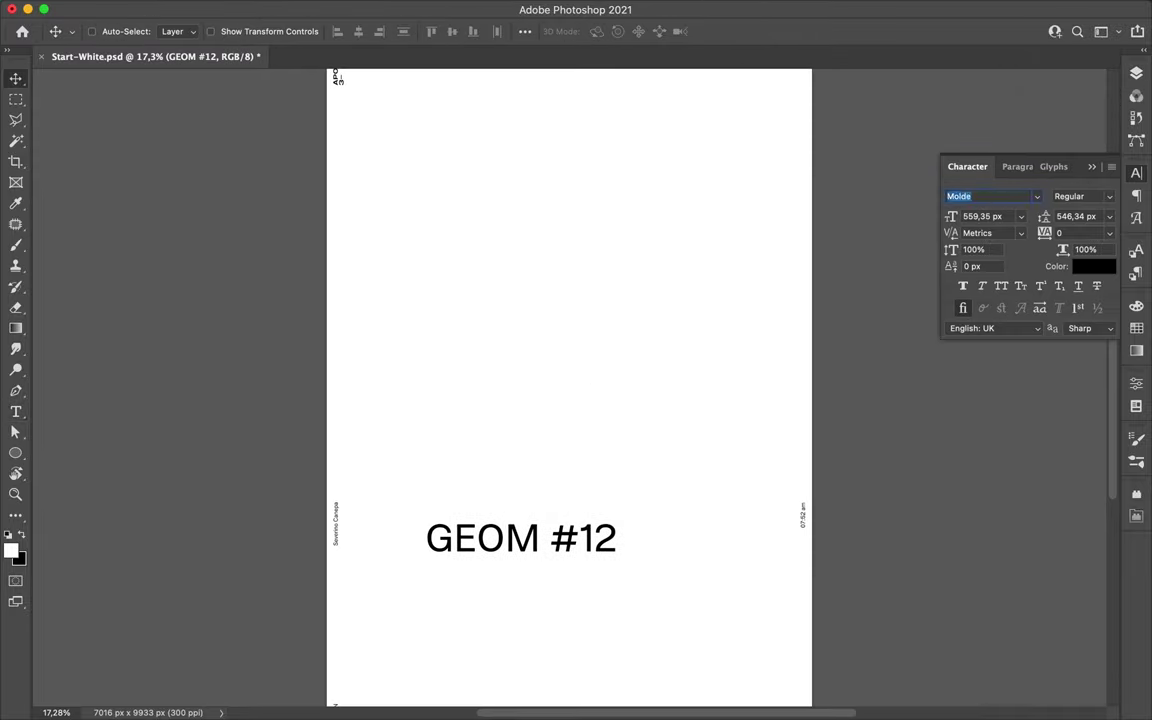
pyautogui.click(1037, 196)
pyautogui.scroll(-5, 925, 522)
pyautogui.scroll(-2, 910, 600)
pyautogui.click(1037, 196)
pyautogui.scroll(-5, 905, 445)
pyautogui.scroll(-5, 895, 332)
pyautogui.scroll(1, 900, 308)
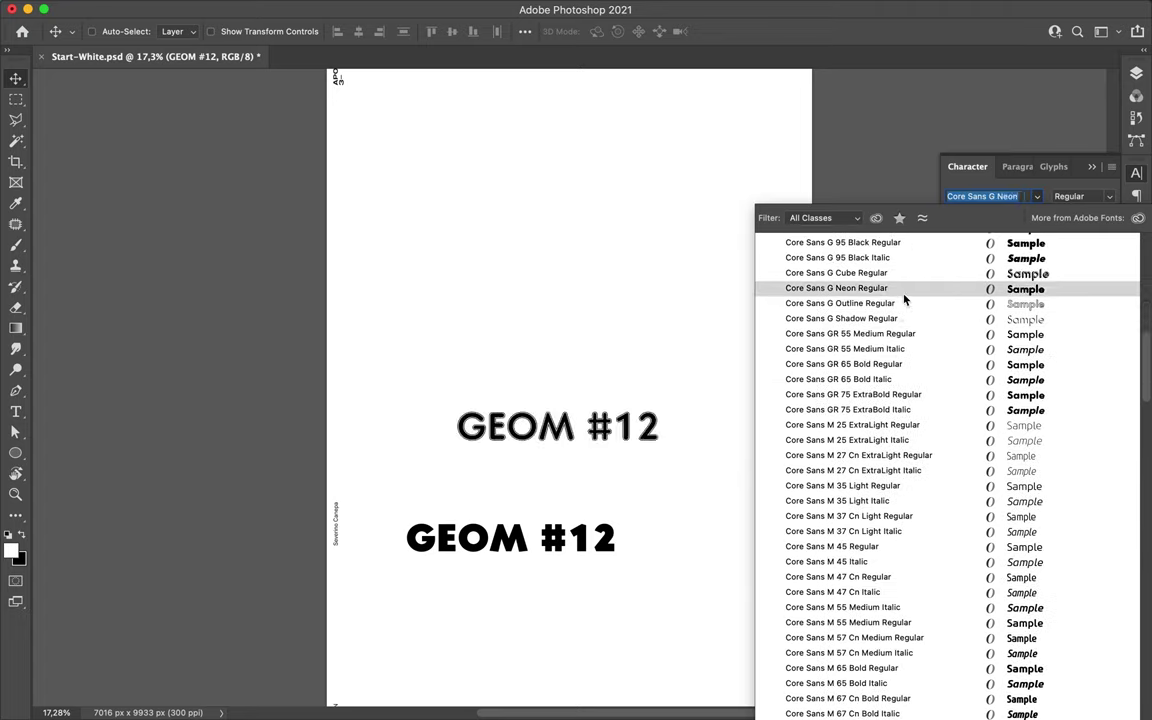
pyautogui.scroll(-5, 913, 440)
pyautogui.scroll(-5, 913, 673)
pyautogui.scroll(3, 921, 537)
pyautogui.scroll(5, 940, 450)
pyautogui.scroll(10, 955, 400)
pyautogui.scroll(-2, 940, 580)
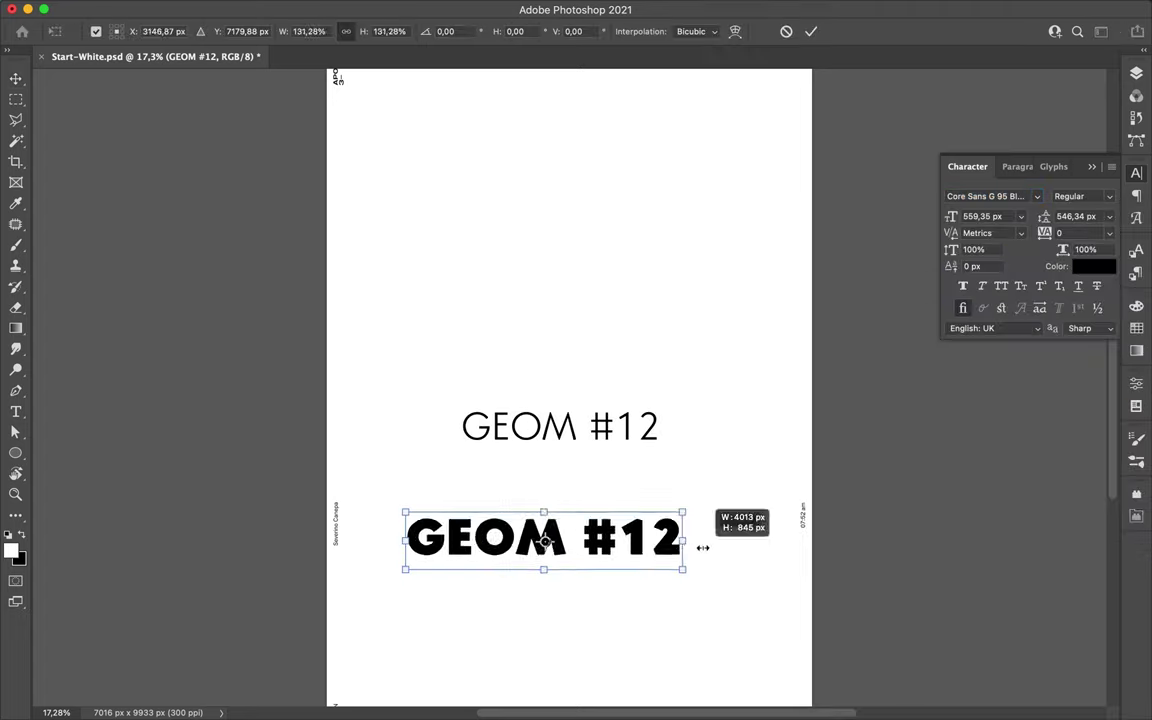
# - Shrink the light GEOM #12 copy to about half its size
pyautogui.click(617, 435)
pyautogui.hotkey('ctrl', 't')
pyautogui.moveTo(560, 432)
pyautogui.mouseDown()
pyautogui.moveTo(607, 374)
pyautogui.moveTo(607, 333)
pyautogui.mouseUp()
pyautogui.press('Return')
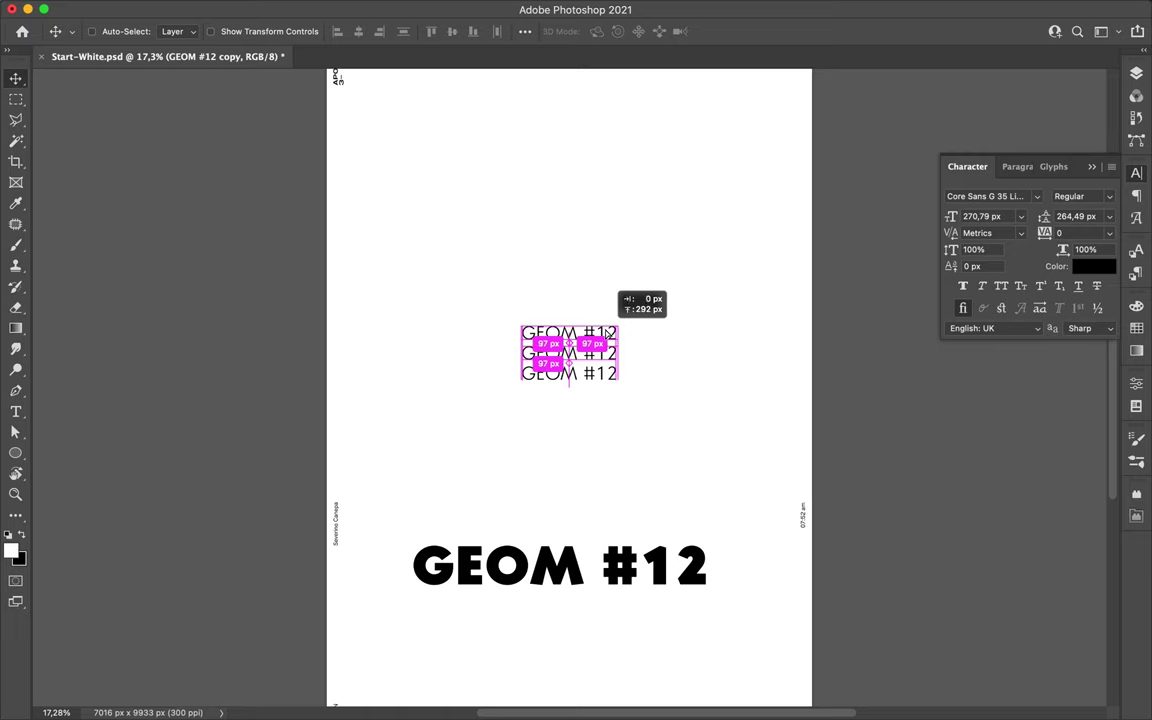
# - Select all text layers and centre them horizontally on the canvas
pyautogui.click(1136, 73)
pyautogui.keyDown('shift'); pyautogui.click(1010, 287); pyautogui.keyUp('shift')
pyautogui.click(525, 31)
pyautogui.click(575, 178)
pyautogui.click(560, 200)
pyautogui.click(475, 74)
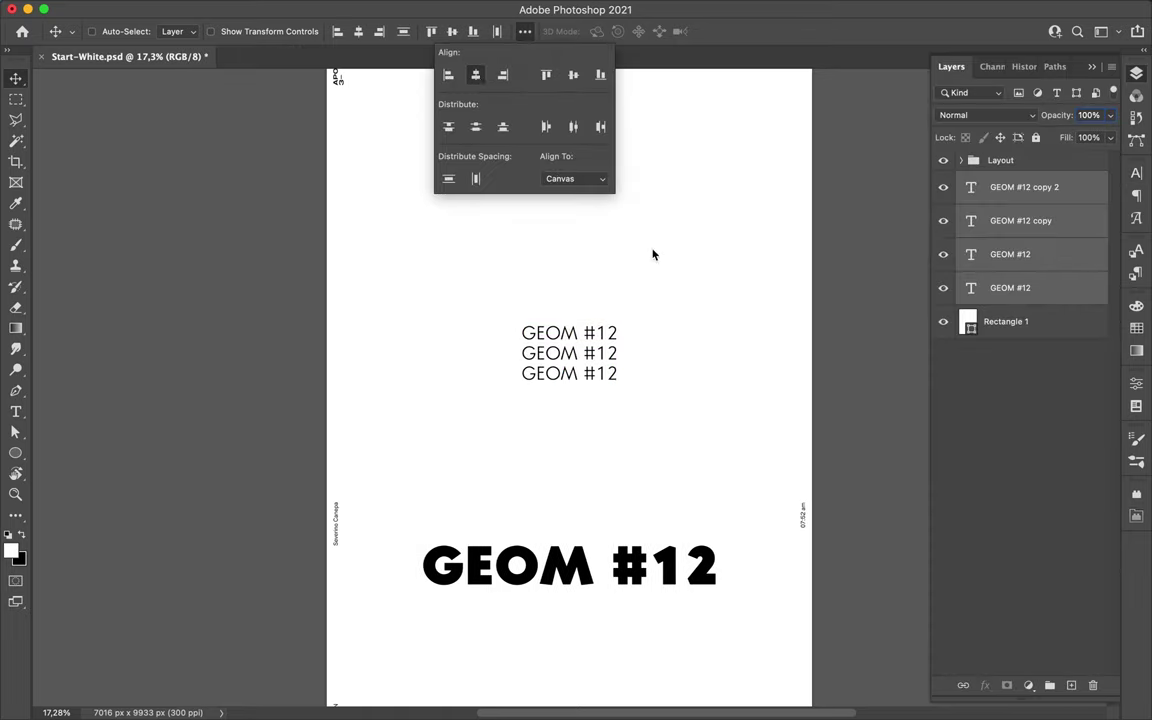
pyautogui.scroll(-3, 652, 254)
# - Draw a gradient triangle below the text layers and enlarge a copy to span the page
pyautogui.press('u')
pyautogui.moveTo(572, 372); pyautogui.dragTo(697, 480)
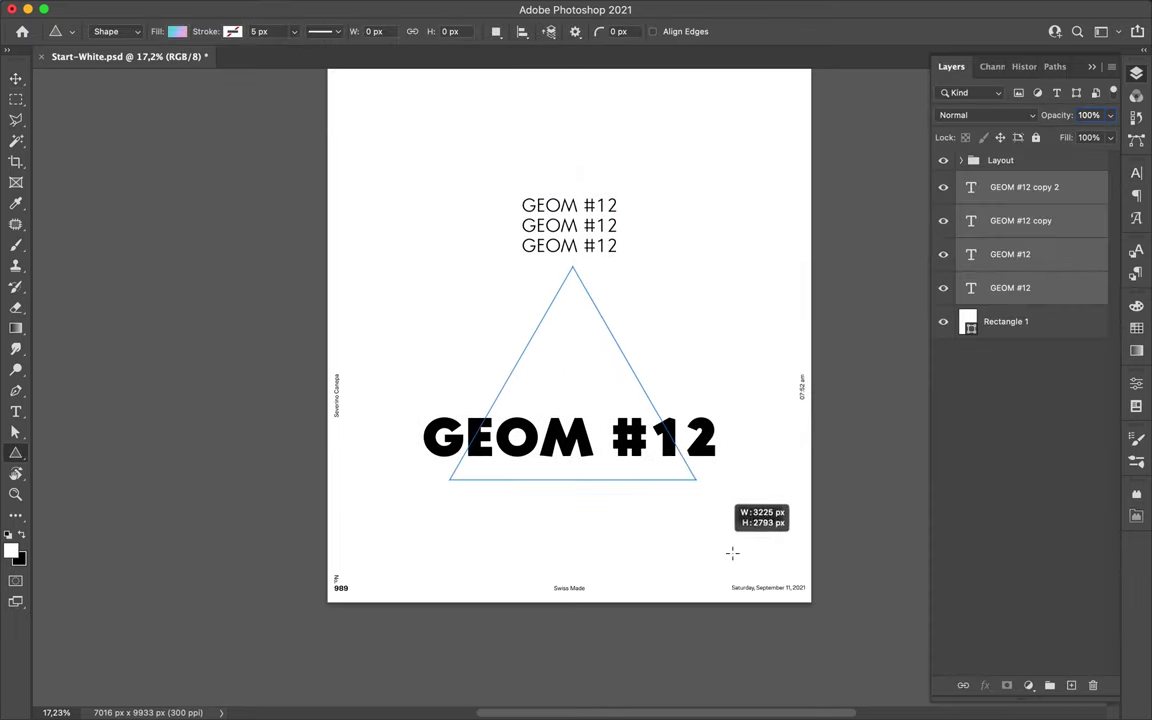
pyautogui.moveTo(1002, 187)
pyautogui.mouseDown()
pyautogui.moveTo(1010, 340)
pyautogui.moveTo(1021, 337)
pyautogui.mouseUp()
pyautogui.press('v')
pyautogui.hotkey('ctrl', 't')
pyautogui.moveTo(716, 510); pyautogui.dragTo(793, 588)
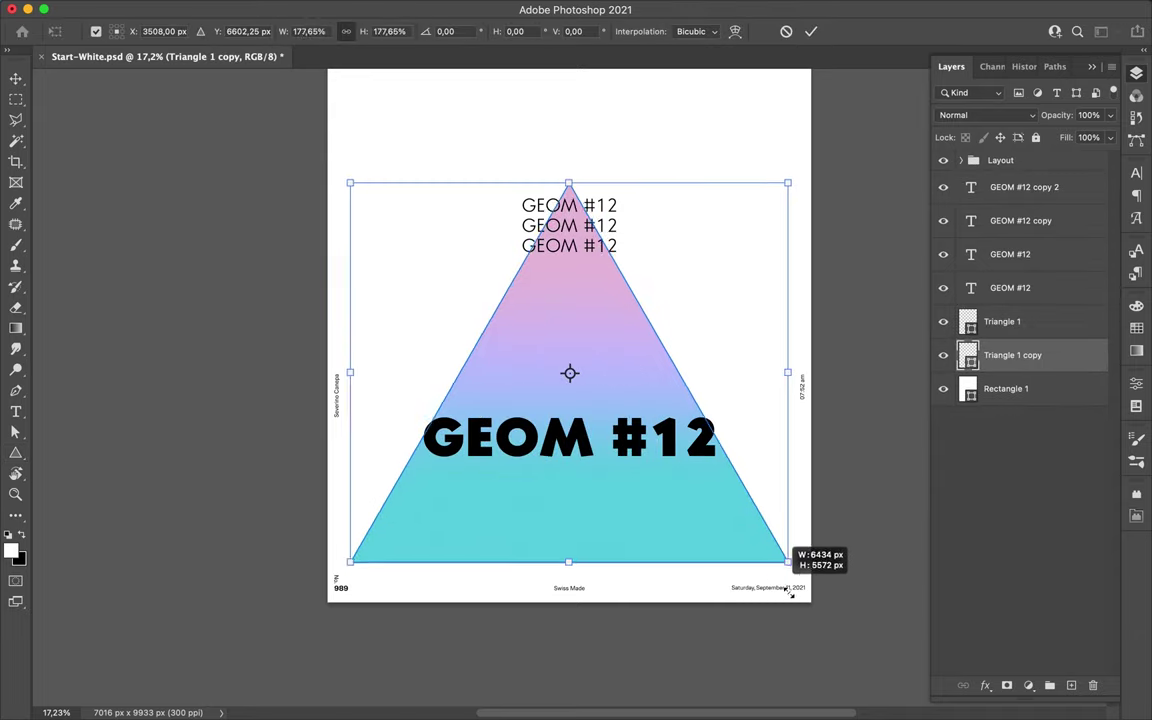
pyautogui.press('Return')
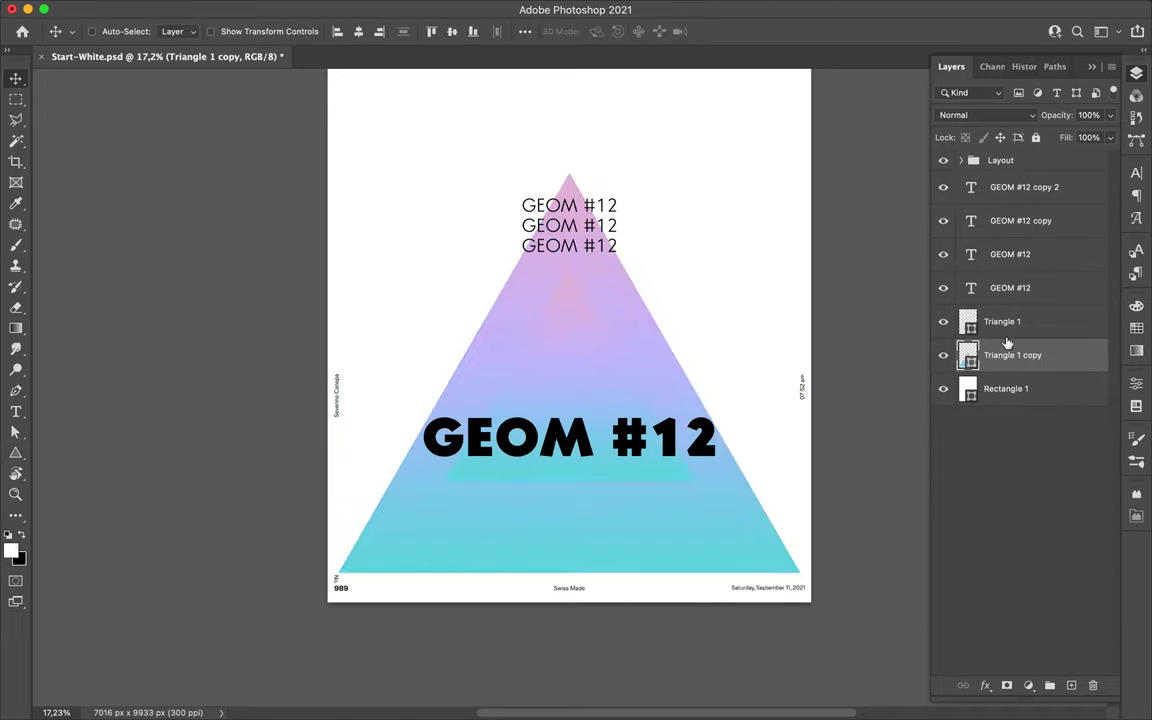
# - Draw a smaller inner triangle and move it down over the title
pyautogui.press('u')
pyautogui.moveTo(405, 418)
pyautogui.mouseDown()
pyautogui.moveTo(420, 430)
pyautogui.moveTo(570, 92)
pyautogui.mouseUp()
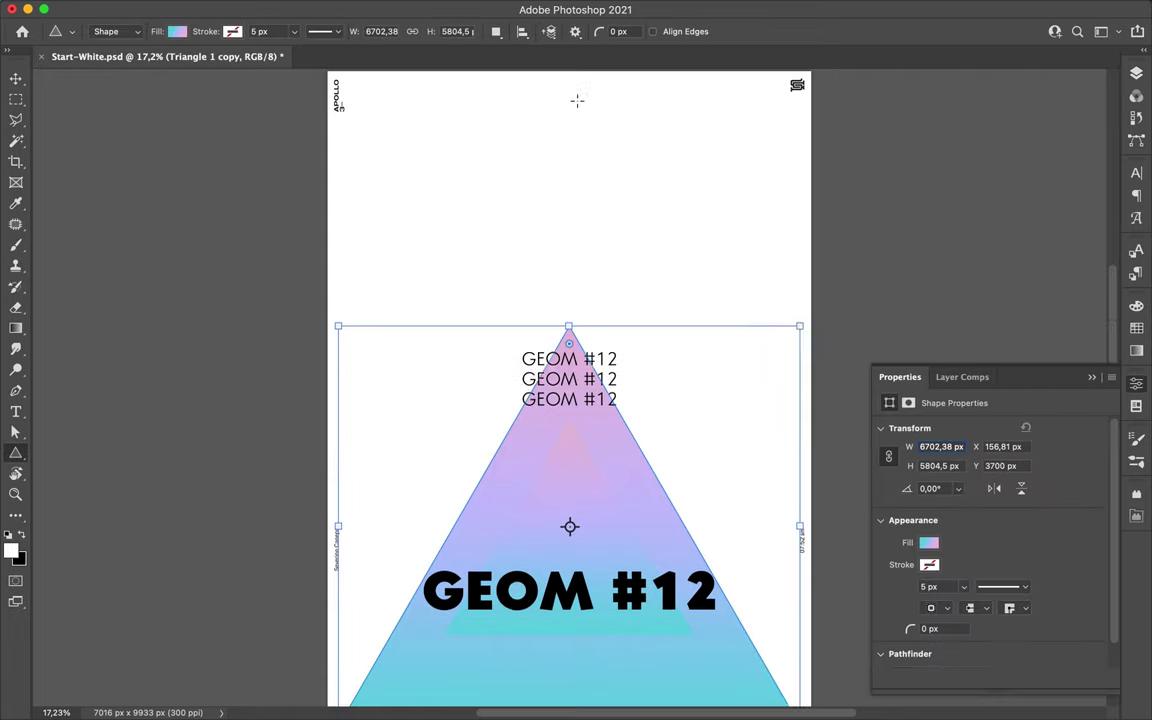
pyautogui.press('v')
pyautogui.scroll(-5, 540, 330)
pyautogui.moveTo(564, 392); pyautogui.dragTo(564, 459)
# - Scale the GEOM #12 title down slightly
pyautogui.click(560, 415)
pyautogui.hotkey('ctrl', 't')
pyautogui.moveTo(559, 391); pyautogui.dragTo(559, 394)
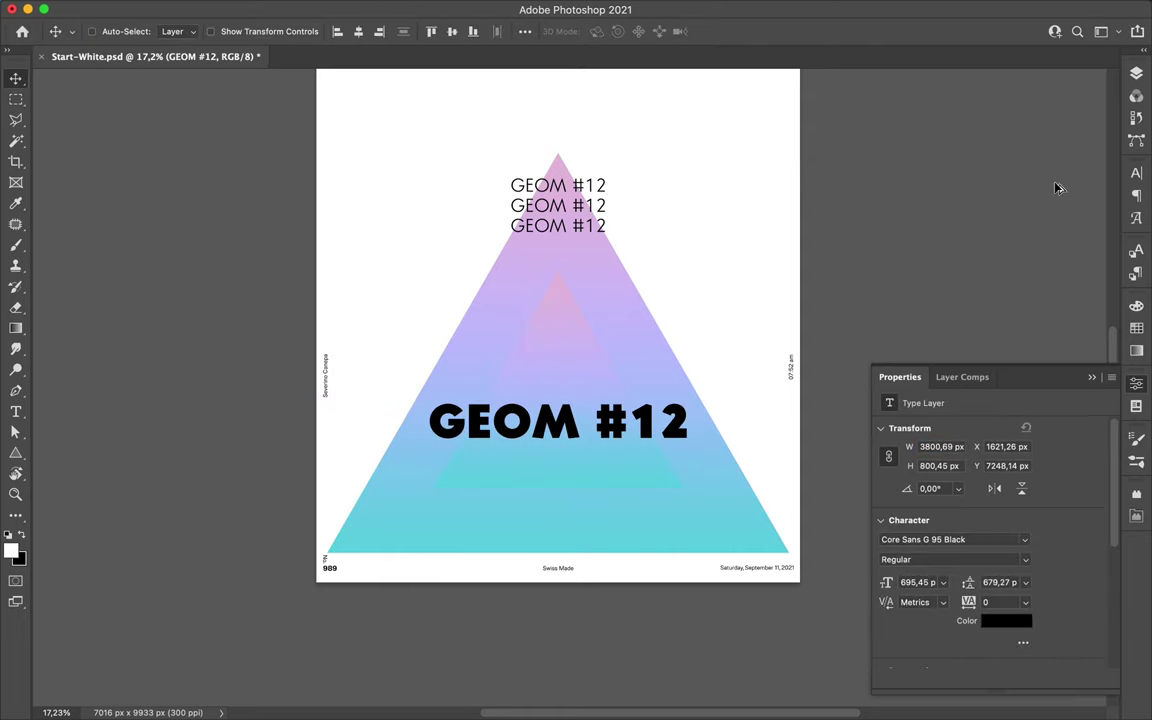
# - Change the GEOM #12 title colour to white (#ffffff)
pyautogui.click(1136, 172)
pyautogui.click(1094, 266)
pyautogui.write('ffffff')
pyautogui.press('Return')
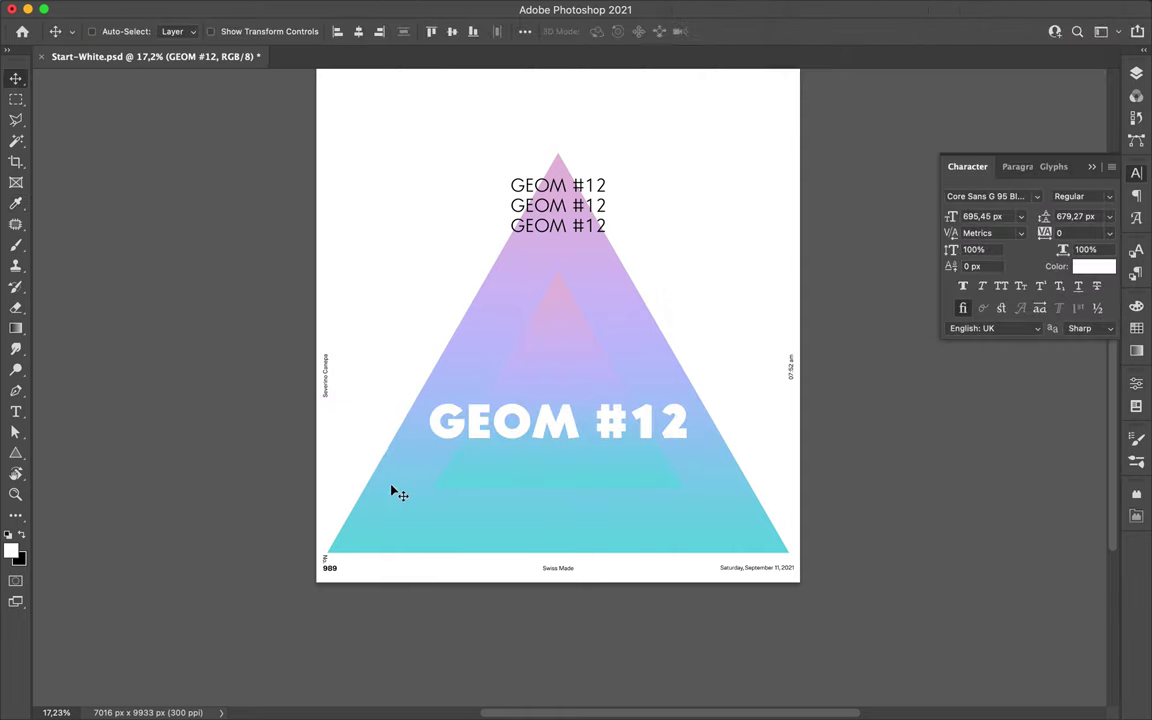
pyautogui.hotkey('ctrl', '0')
# - Draw a black rectangle banner beneath the title text
pyautogui.press('u')
pyautogui.moveTo(460, 509); pyautogui.dragTo(732, 575)
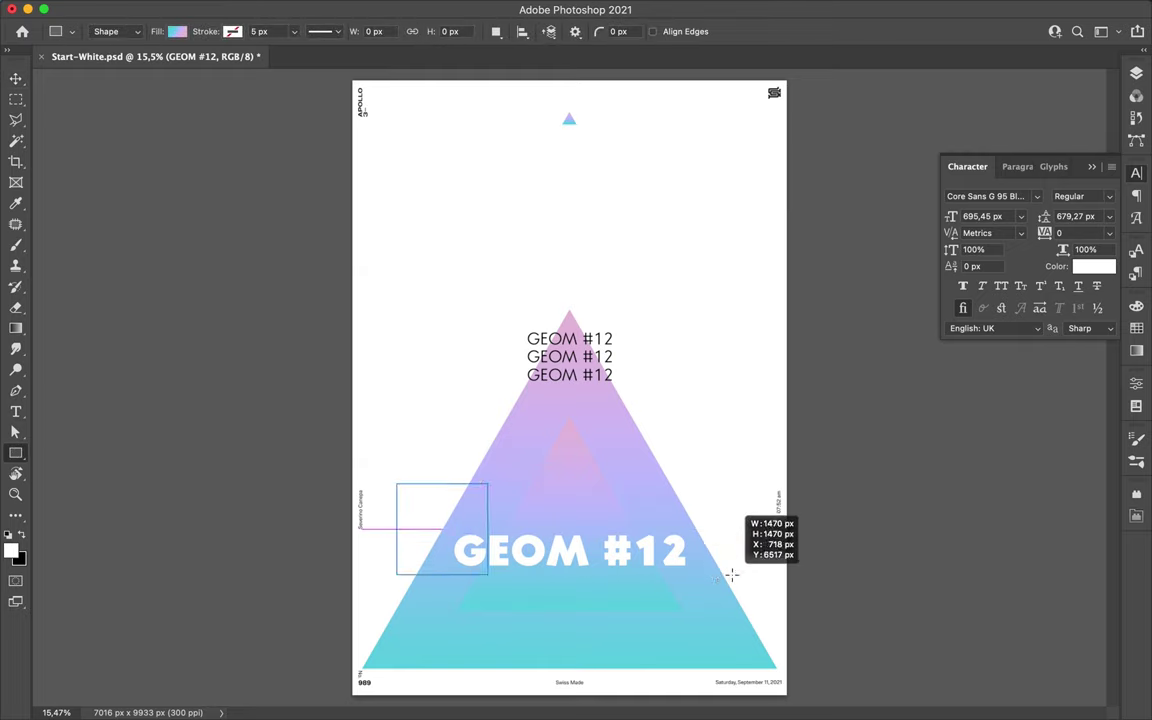
pyautogui.moveTo(732, 575); pyautogui.dragTo(568, 552)
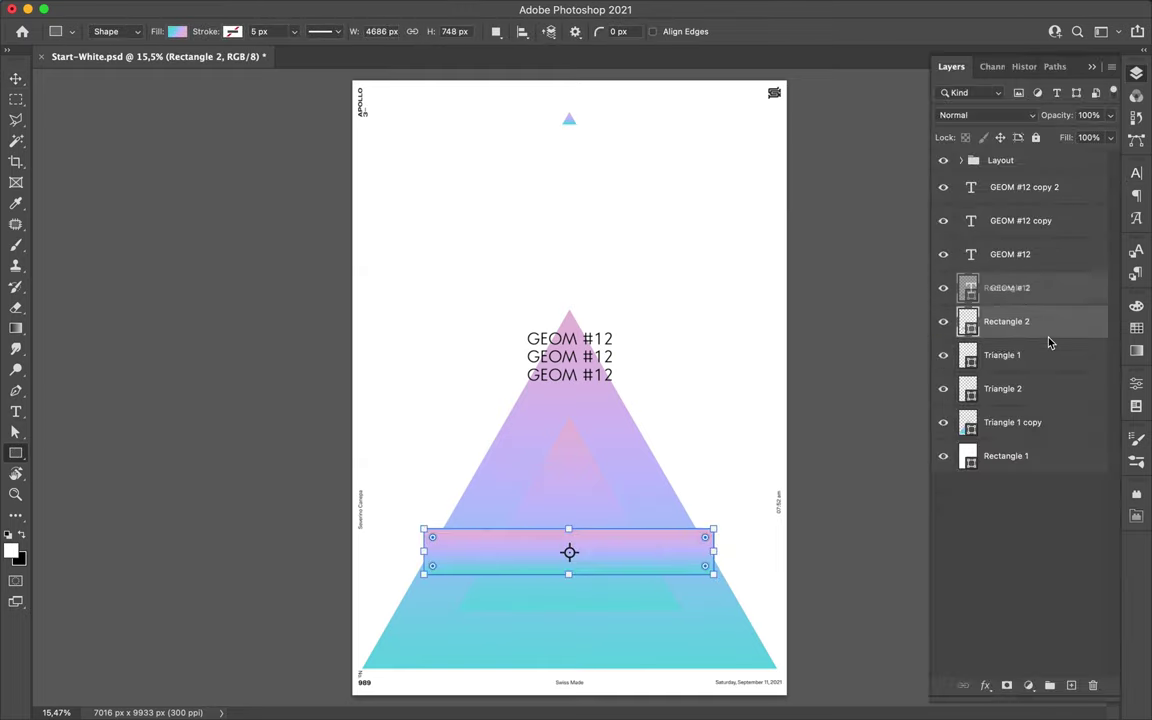
pyautogui.hotkey('ctrl', '[')
pyautogui.press('a')
pyautogui.click(220, 31)
pyautogui.doubleClick(123, 105)
pyautogui.hotkey('ctrl', 't')
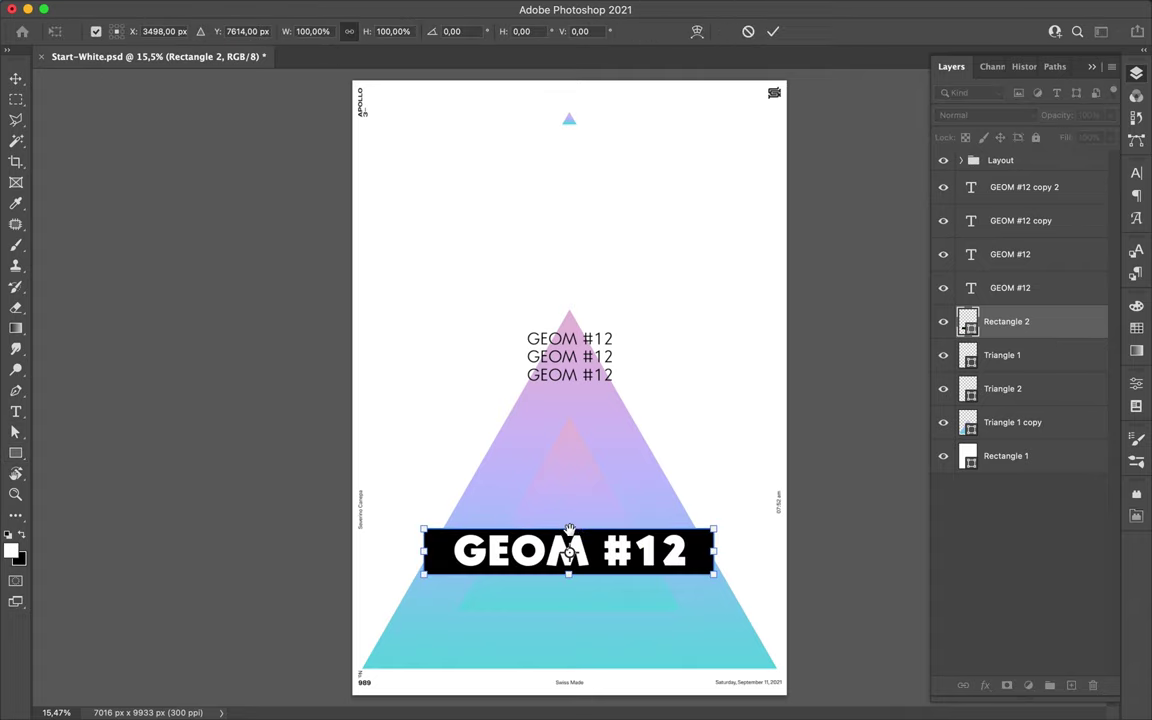
# - Give the inner triangle a 15 px stroke and widen the banner leftward
pyautogui.click(294, 31)
pyautogui.moveTo(320, 31); pyautogui.dragTo(330, 31)
pyautogui.press('v')
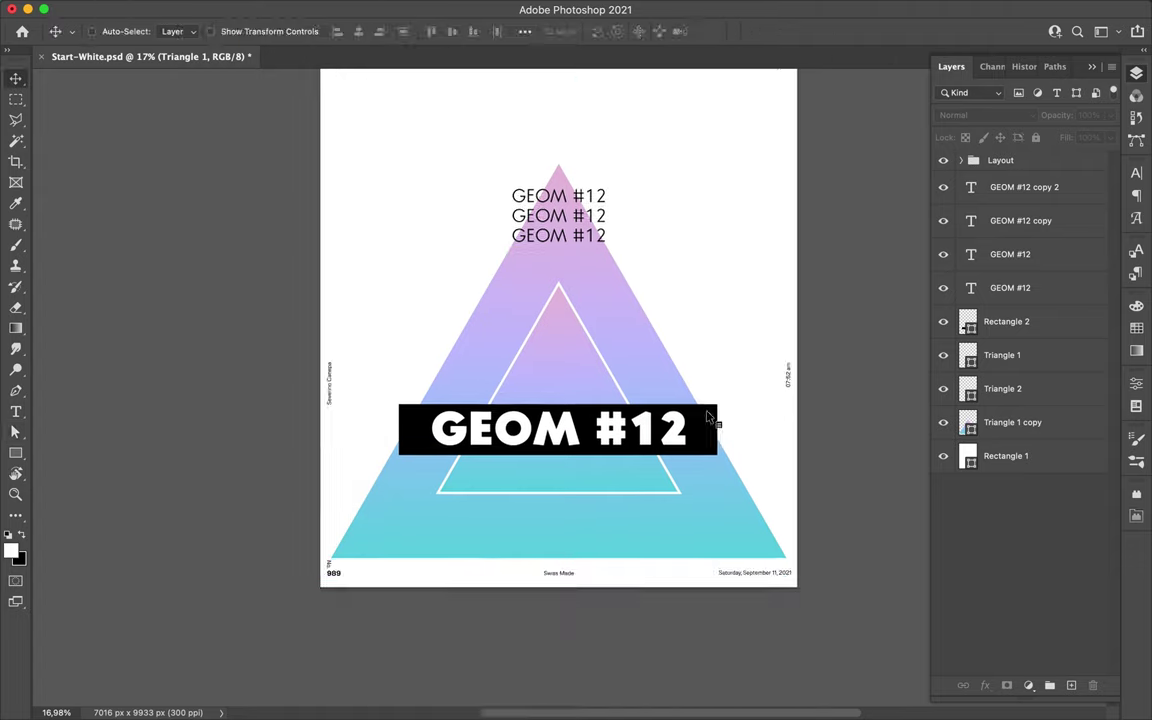
pyautogui.click(700, 430)
pyautogui.moveTo(400, 430); pyautogui.dragTo(376, 430)
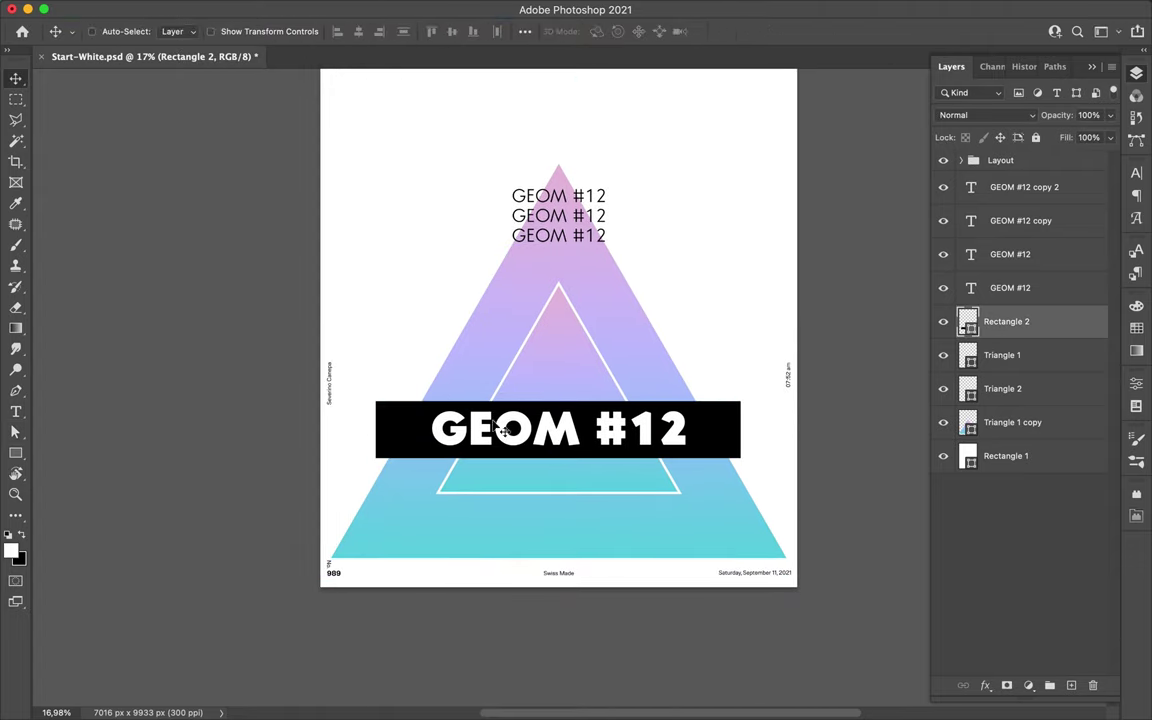
pyautogui.press('Return')
# - Centre the black banner horizontally on the canvas
pyautogui.click(525, 31)
pyautogui.click(558, 177)
pyautogui.scroll(2, 578, 300)
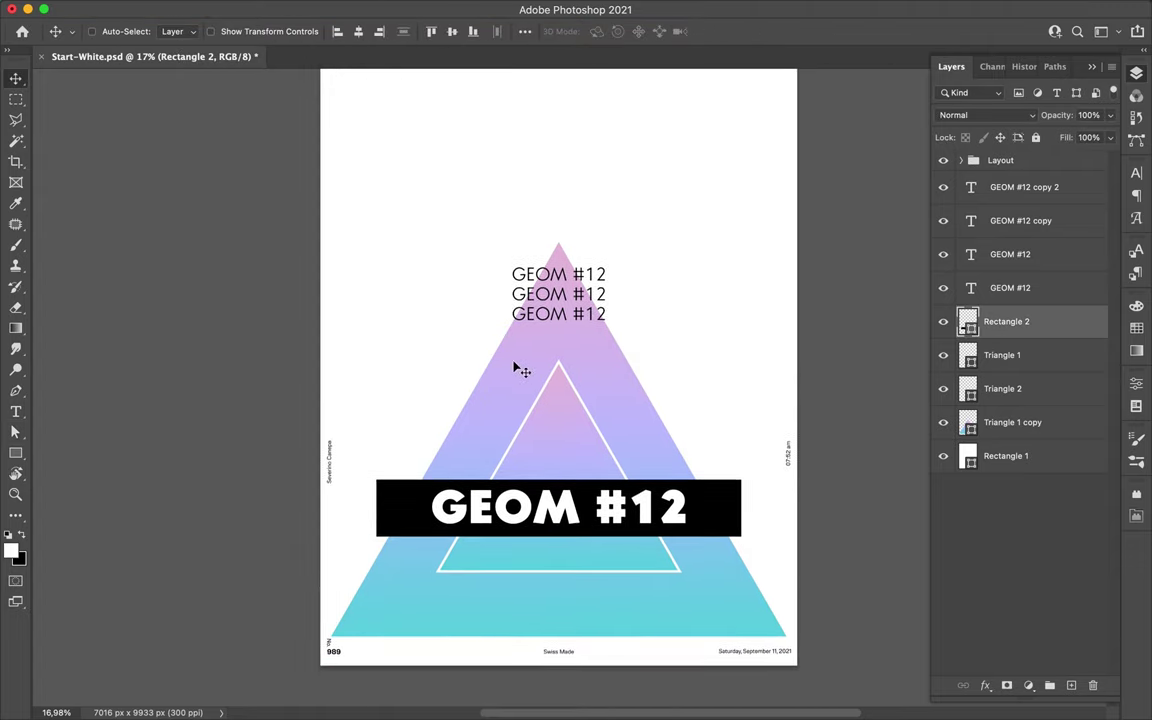
pyautogui.scroll(2, 427, 442)
pyautogui.keyDown('ctrl'); pyautogui.click(427, 442); pyautogui.keyUp('ctrl')
# - Draw a small white-filled triangle left of the inner triangle
pyautogui.press('u')
pyautogui.moveTo(331, 432); pyautogui.dragTo(420, 521)
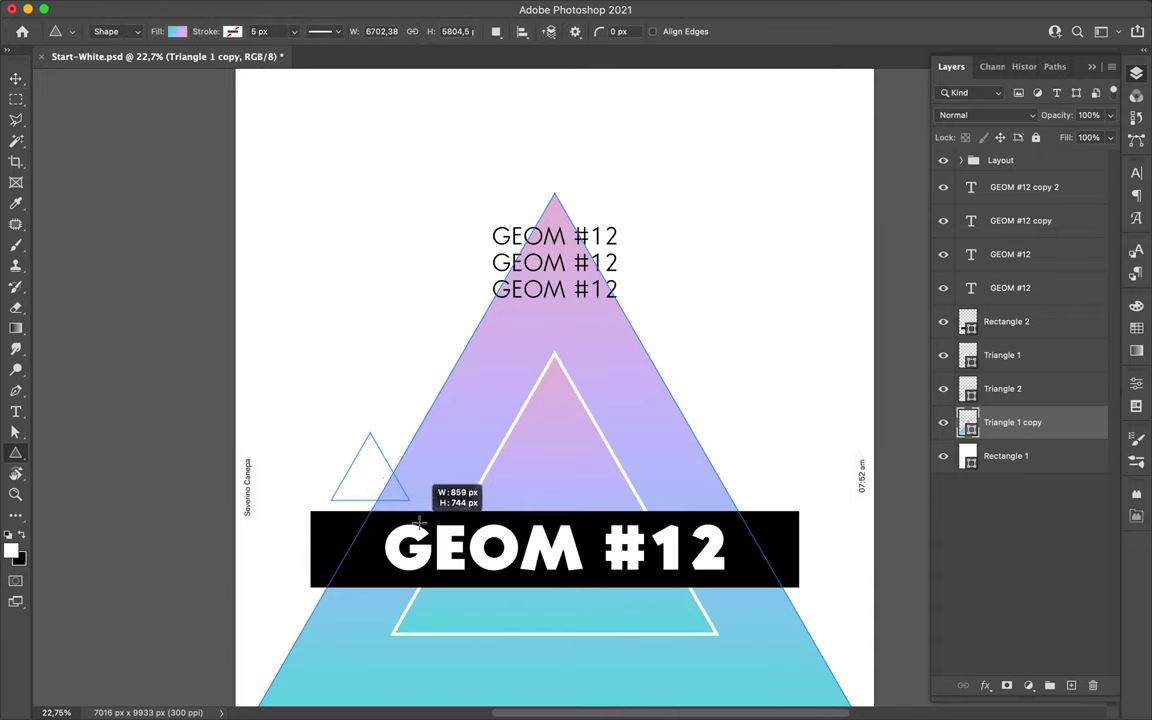
pyautogui.press('v')
pyautogui.press('a')
pyautogui.click(238, 31)
pyautogui.click(338, 63)
pyautogui.press('Escape')
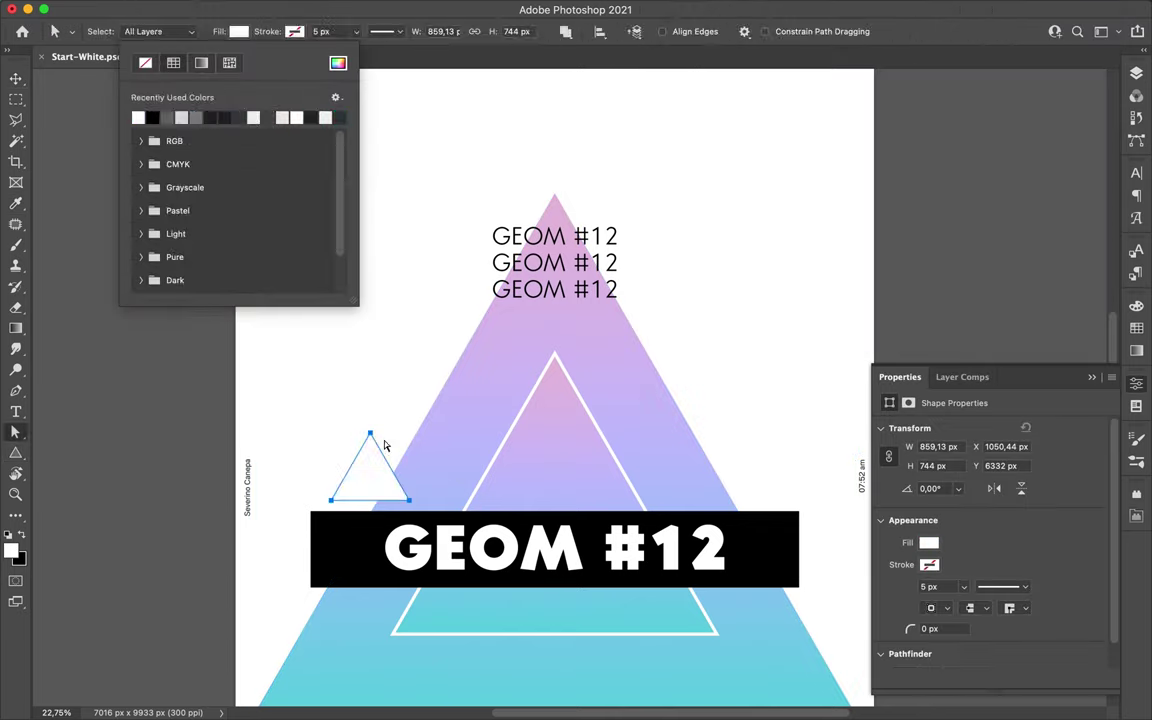
# - Enlarge the white triangle, copy it to the right, and duplicate the big triangle upward
pyautogui.press('Escape')
pyautogui.press('v')
pyautogui.hotkey('ctrl', 't')
pyautogui.moveTo(375, 470)
pyautogui.mouseDown()
pyautogui.moveTo(412, 478)
pyautogui.moveTo(398, 409)
pyautogui.mouseUp()
pyautogui.press('Return')
pyautogui.moveTo(404, 470); pyautogui.dragTo(703, 479)
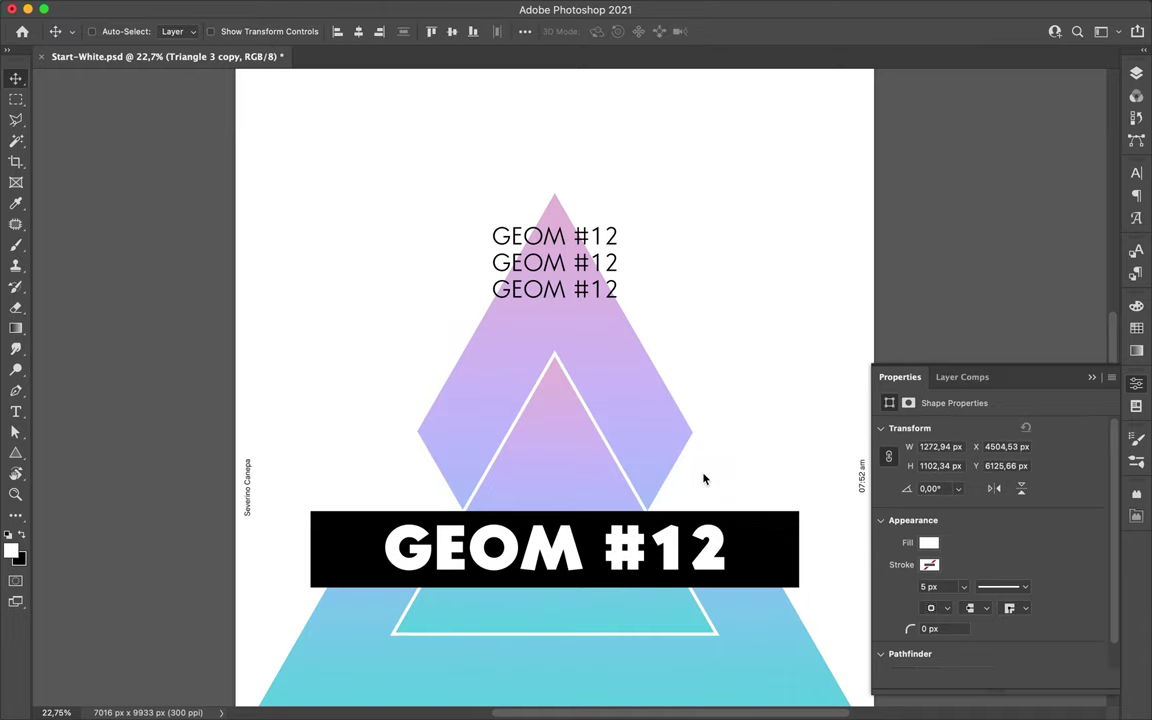
pyautogui.scroll(-2, 629, 607)
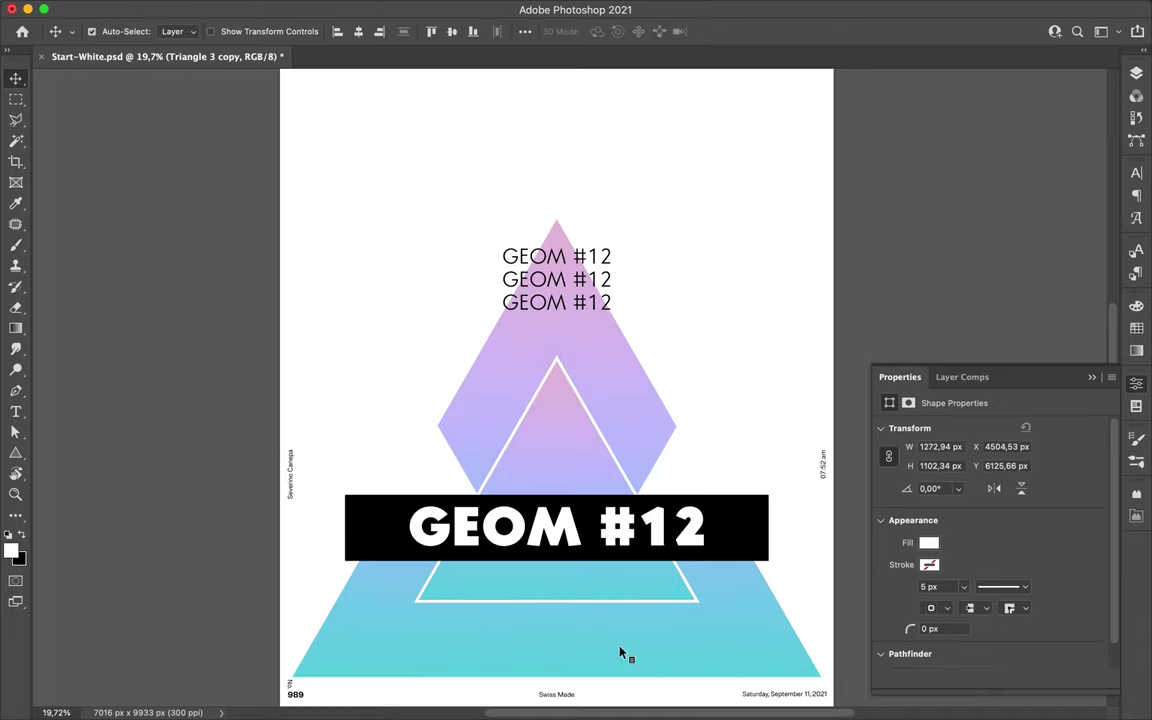
pyautogui.moveTo(618, 661); pyautogui.dragTo(618, 619)
# - Give the triangle copy a gradient stroke, no fill, and adjusted stroke alignment
pyautogui.press('a')
pyautogui.click(626, 641)
pyautogui.click(294, 31)
pyautogui.click(257, 63)
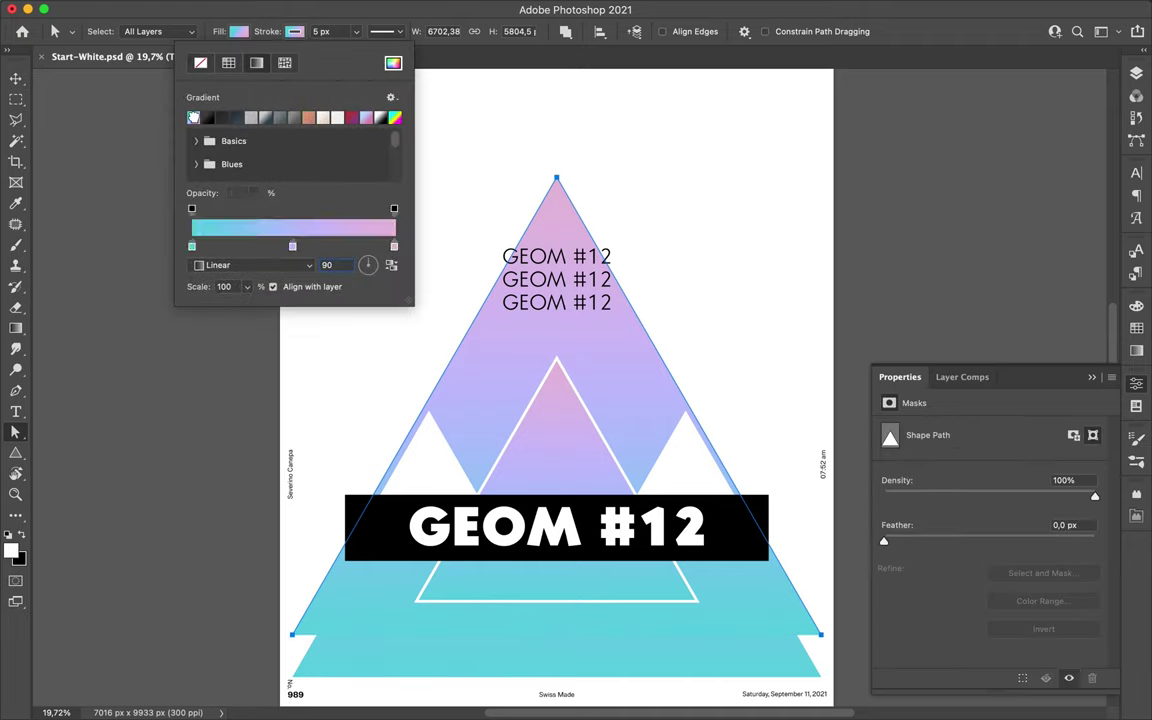
pyautogui.click(238, 31)
pyautogui.click(146, 63)
pyautogui.click(304, 29)
pyautogui.click(562, 192)
pyautogui.click(385, 31)
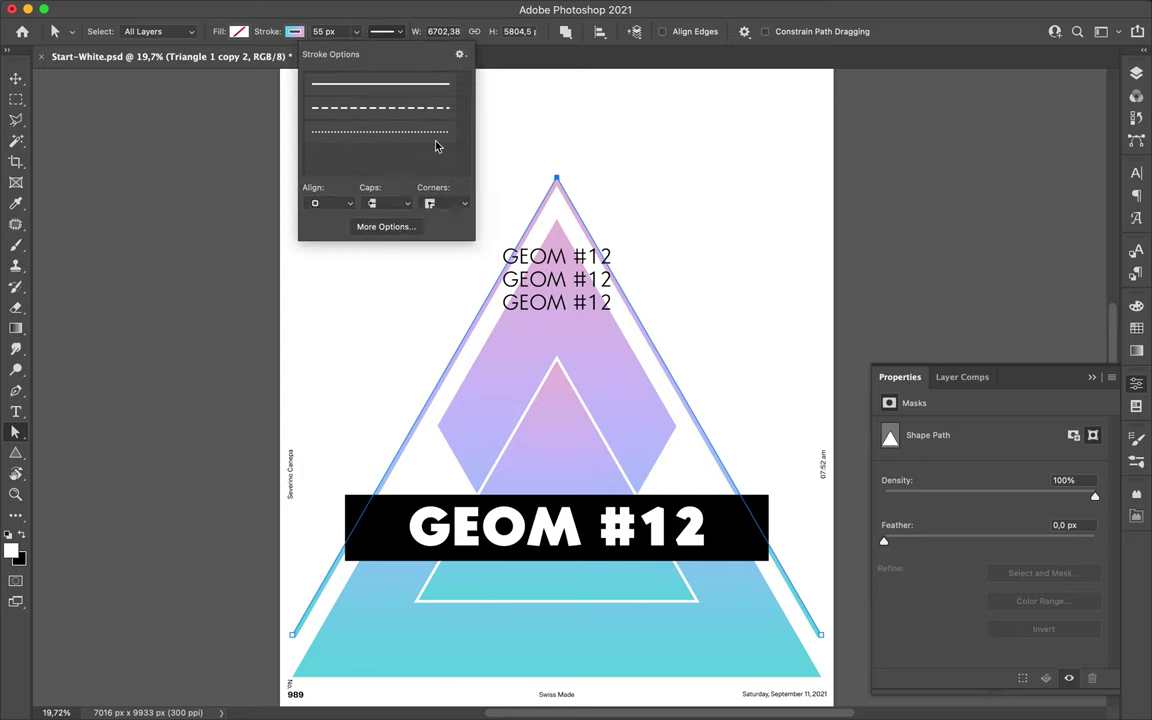
pyautogui.click(335, 207)
pyautogui.click(328, 236)
# - Draw a tall light-grey rectangle down the poster's centre
pyautogui.press('v')
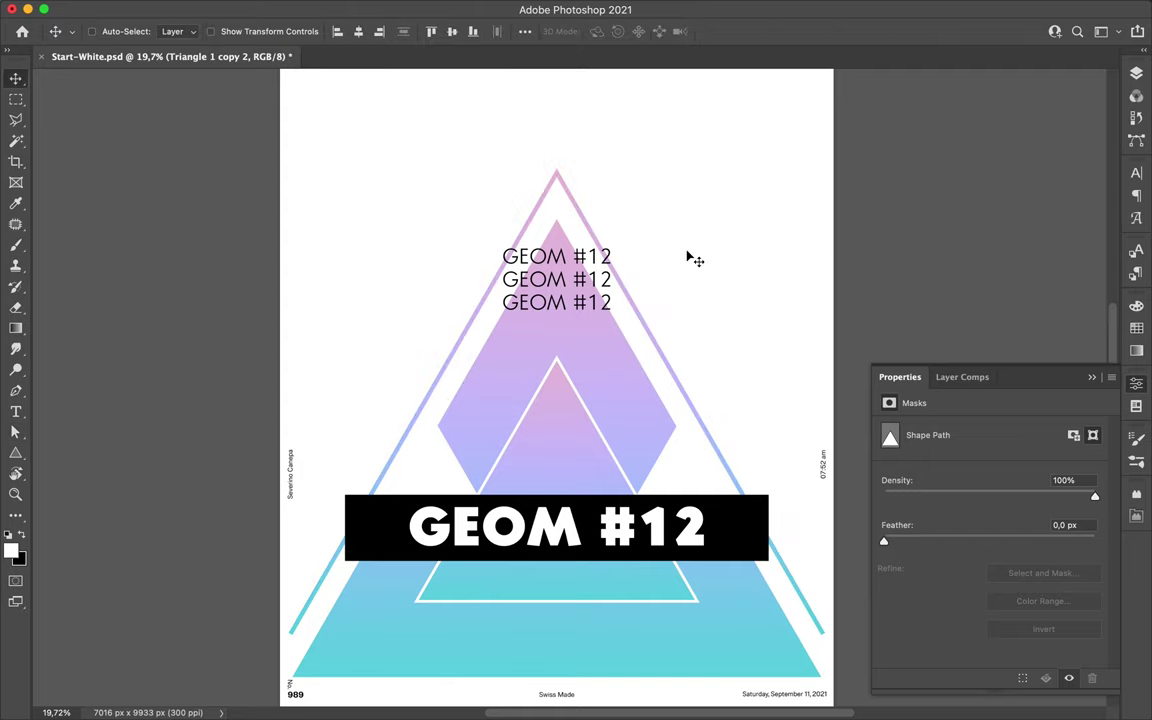
pyautogui.press('a')
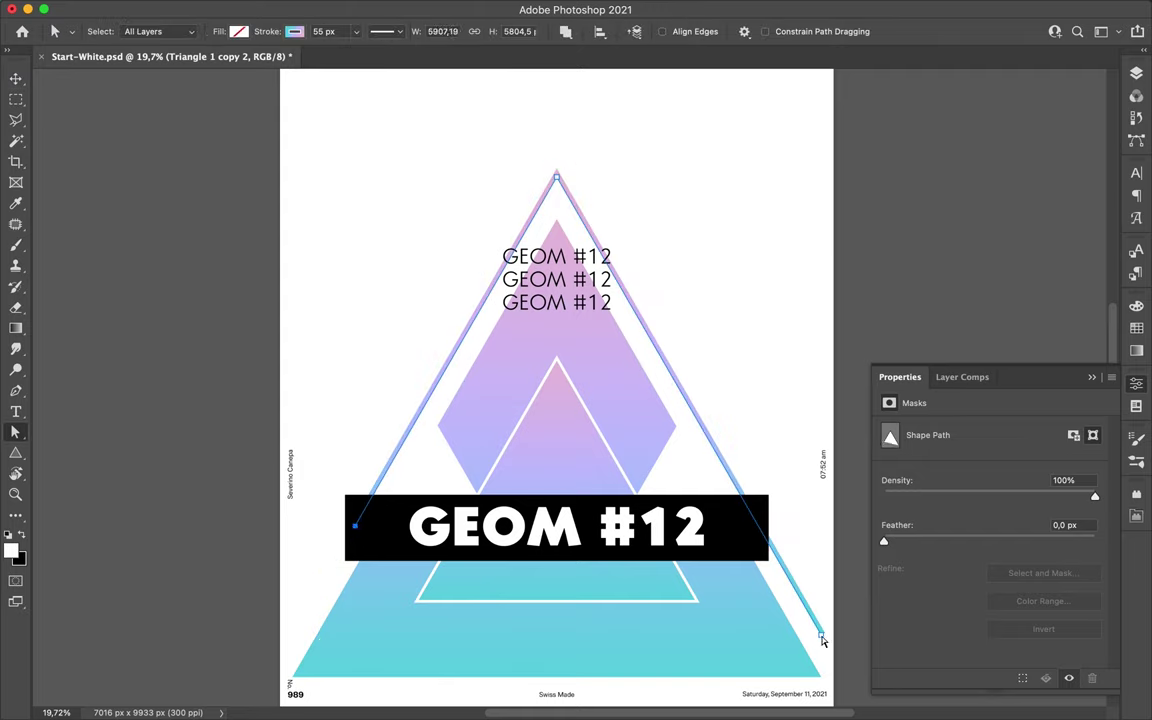
pyautogui.click(766, 313)
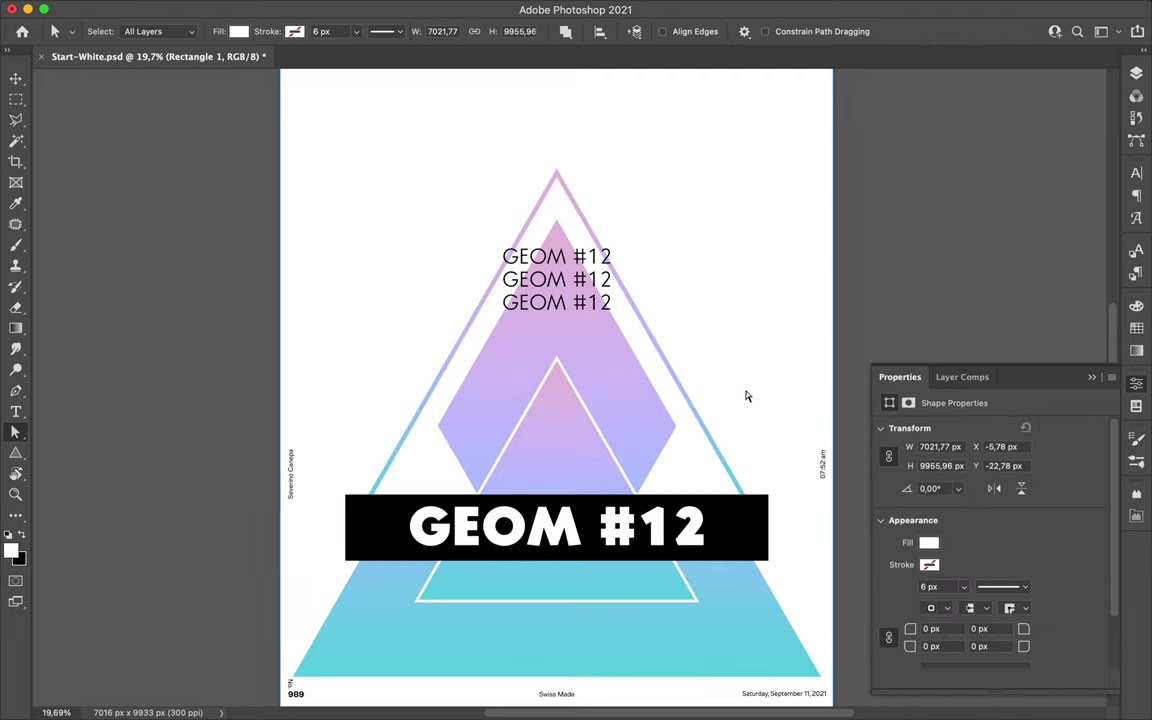
pyautogui.hotkey('ctrl', '0')
pyautogui.press('v')
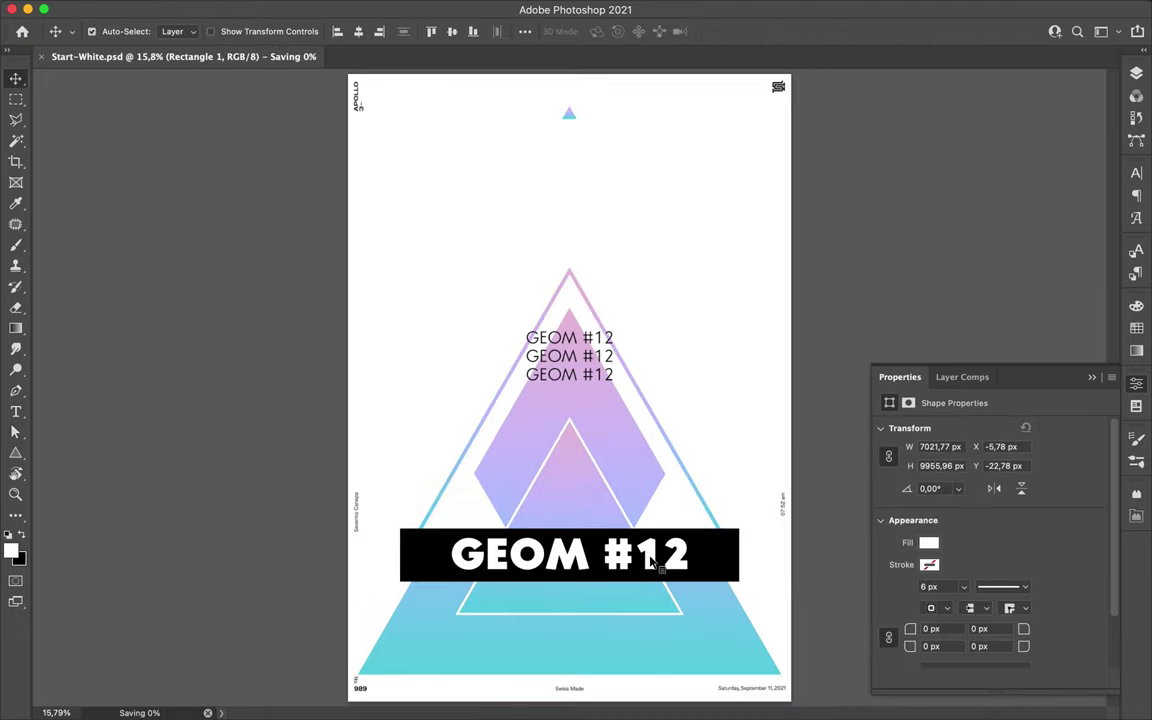
pyautogui.hotkey('alt', ']')
pyautogui.click(740, 367)
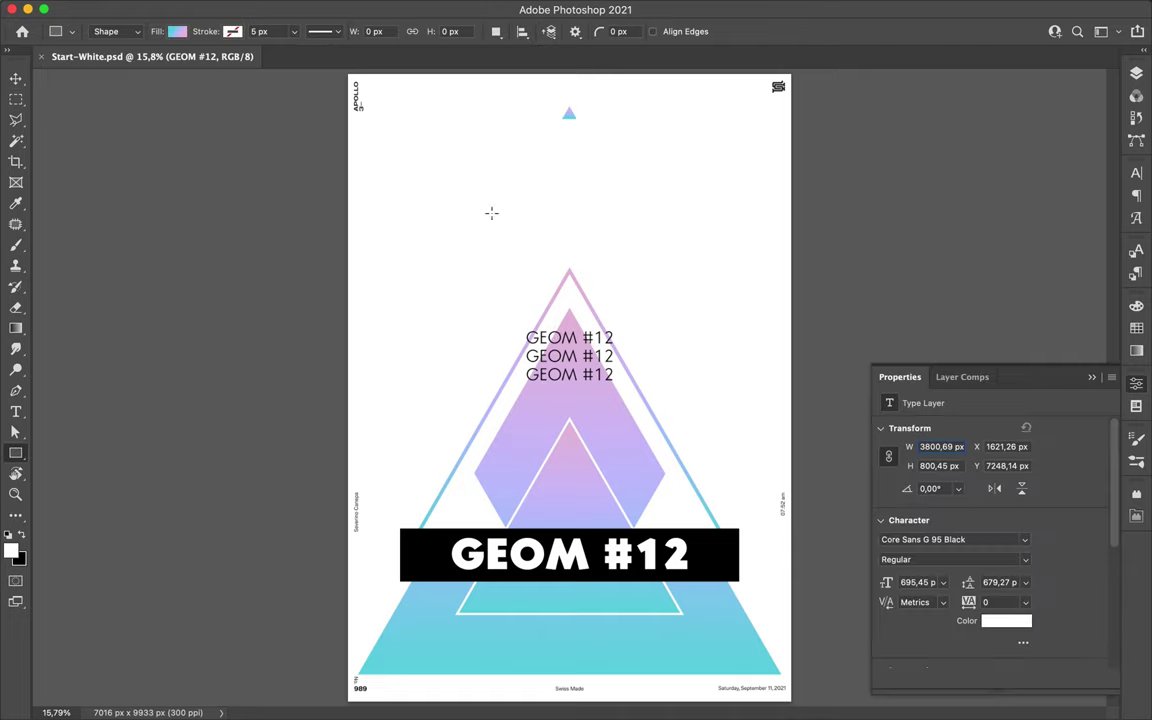
pyautogui.moveTo(487, 208); pyautogui.dragTo(647, 660)
pyautogui.click(238, 31)
pyautogui.click(1046, 46)
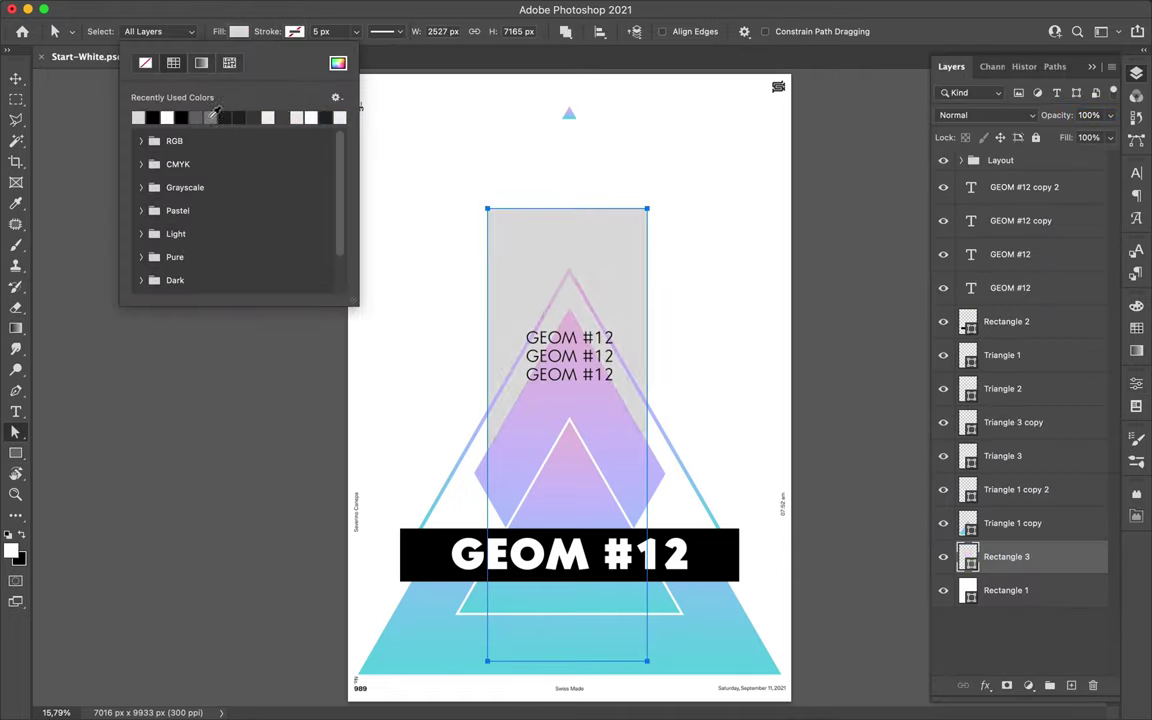
# - Move the grey rectangle lower and duplicate it
pyautogui.press('v')
pyautogui.moveTo(611, 259)
pyautogui.mouseDown()
pyautogui.moveTo(631, 272)
pyautogui.moveTo(635, 300)
pyautogui.mouseUp()
pyautogui.hotkey('ctrl', 'alt', 't')
pyautogui.moveTo(569, 400); pyautogui.dragTo(569, 238)
# - Move the grey rectangle copy up, then draw and enlarge a small triangle above the banner's left end
pyautogui.moveTo(569, 560); pyautogui.dragTo(569, 250)
pyautogui.press('Return')
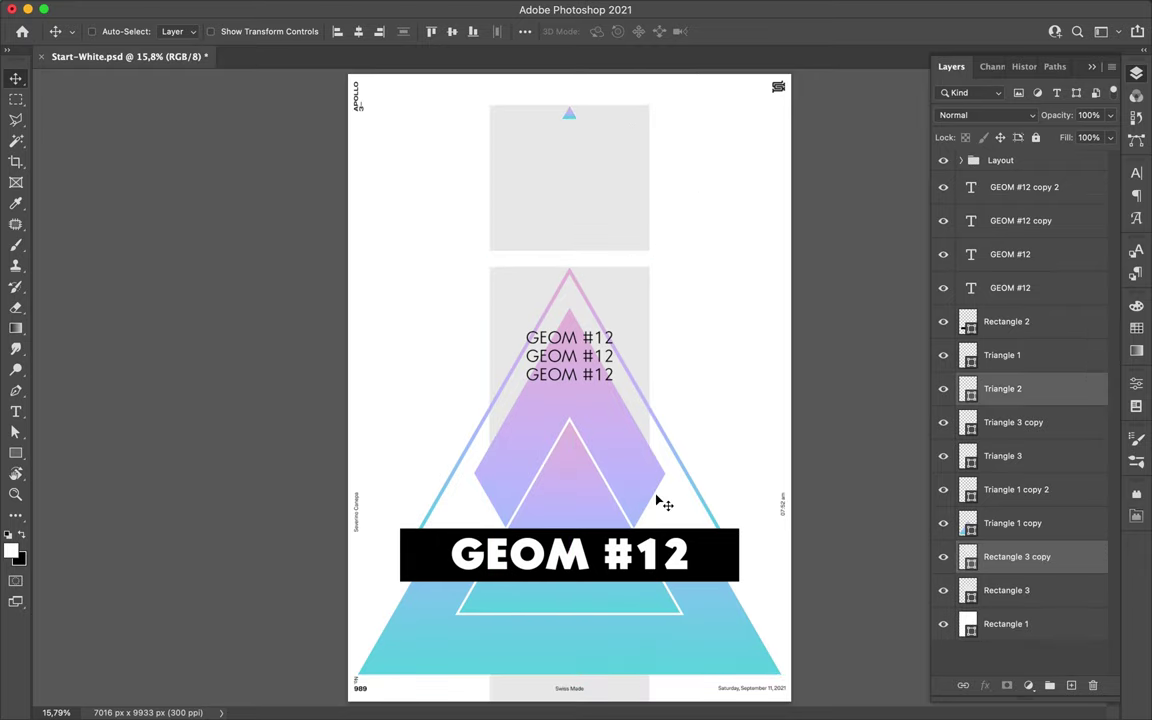
pyautogui.press('u')
pyautogui.moveTo(451, 495); pyautogui.dragTo(474, 515)
pyautogui.press('v')
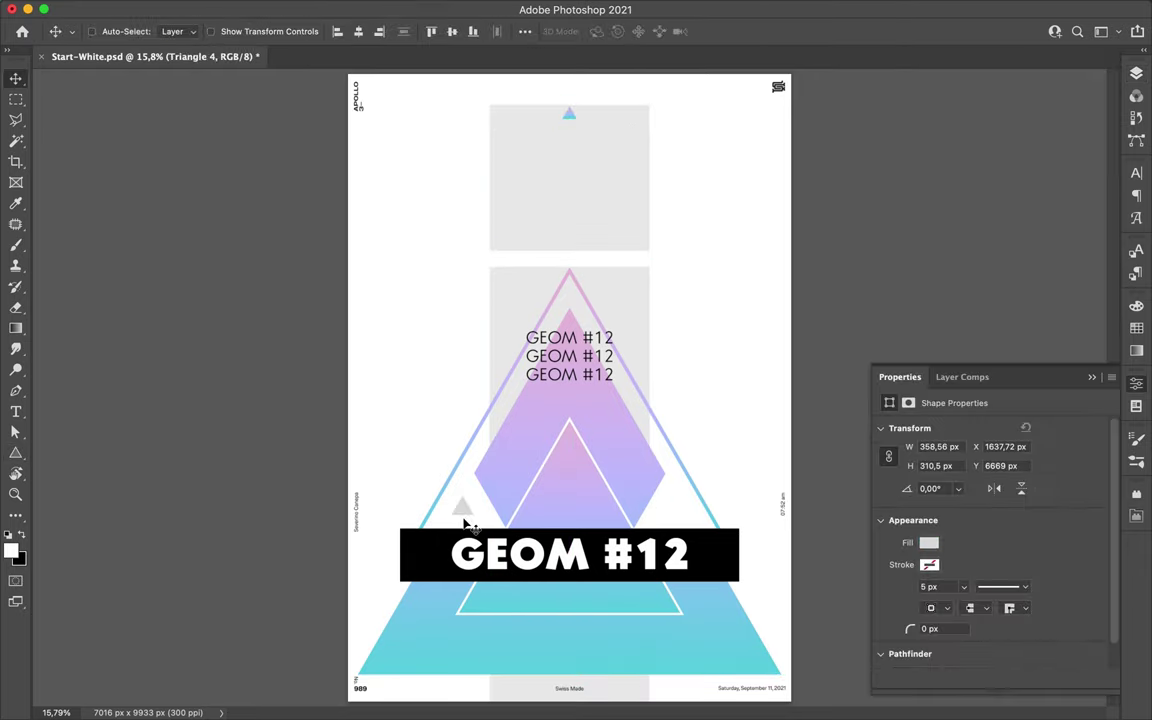
pyautogui.hotkey('ctrl', 't')
pyautogui.moveTo(474, 515); pyautogui.dragTo(484, 526)
pyautogui.press('Return')
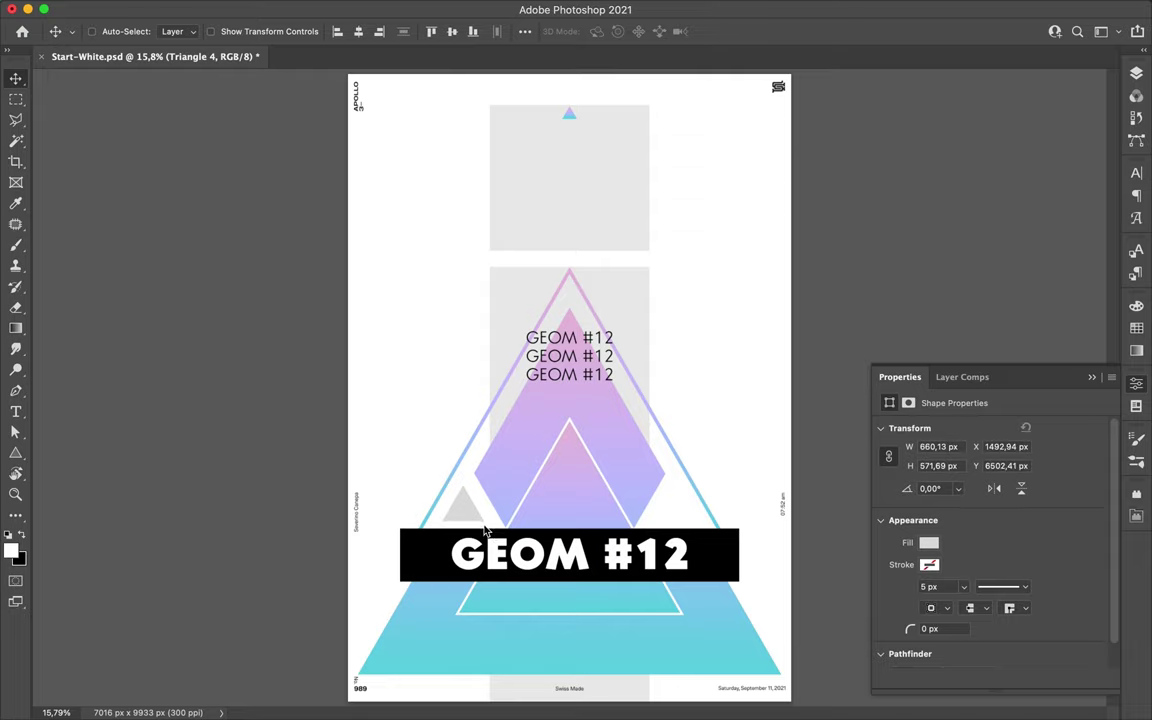
# - Copy the triangle to the bottom centre, invert it 180° and fill it white
pyautogui.moveTo(676, 505)
pyautogui.mouseDown()
pyautogui.moveTo(570, 645)
pyautogui.moveTo(595, 686)
pyautogui.mouseUp()
pyautogui.hotkey('ctrl', 't')
pyautogui.press('Return')
pyautogui.press('a')
pyautogui.click(128, 31)
pyautogui.click(130, 103)
# - Fill both small triangles beside the banner with black
pyautogui.press('v')
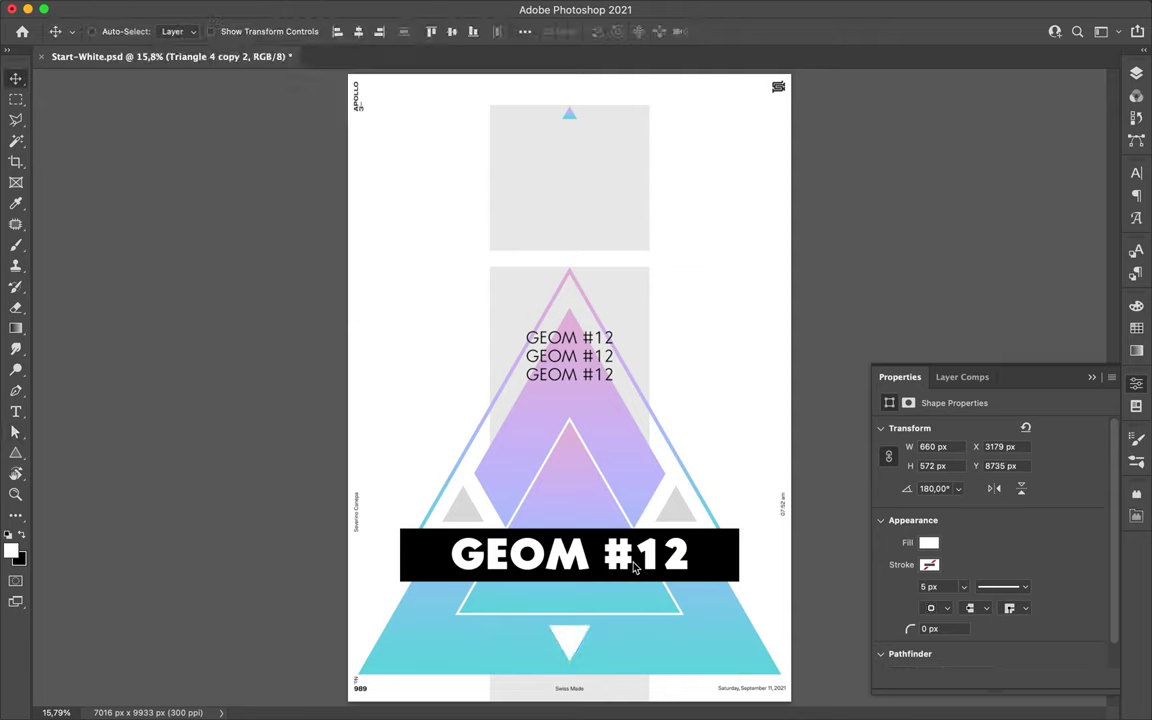
pyautogui.press('a')
pyautogui.click(128, 31)
pyautogui.click(184, 114)
pyautogui.press('v')
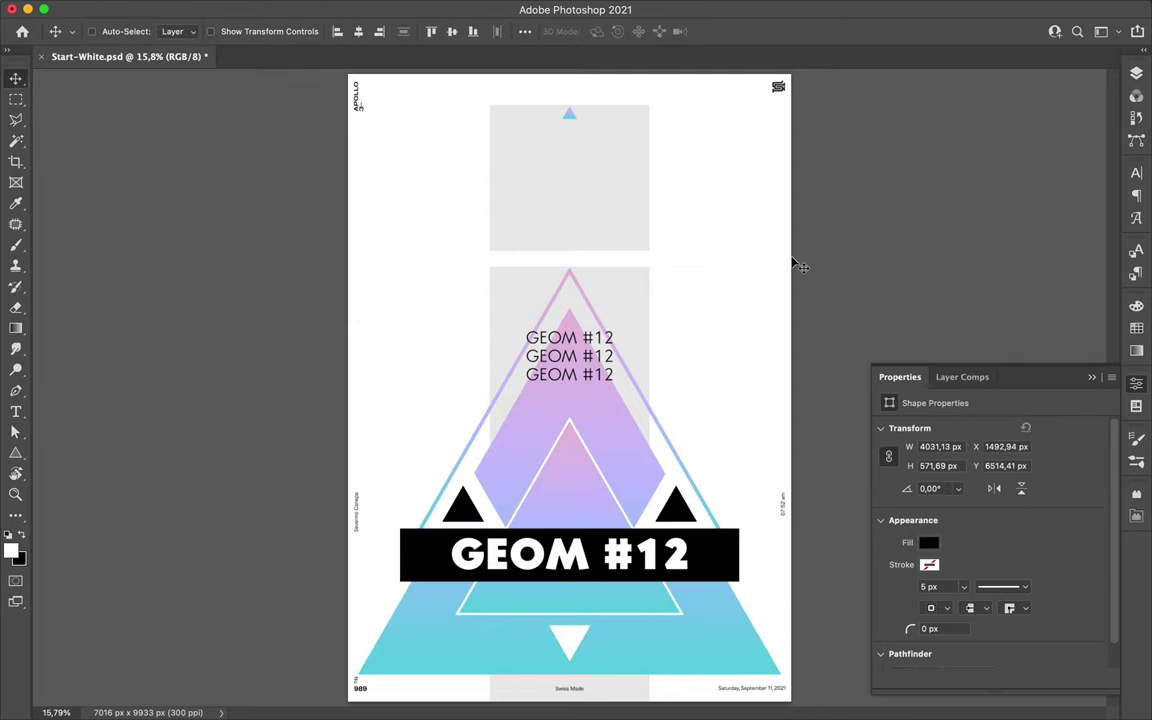
pyautogui.keyDown('ctrl'); pyautogui.click(591, 476); pyautogui.keyUp('ctrl')
pyautogui.press('a')
pyautogui.click(716, 329)
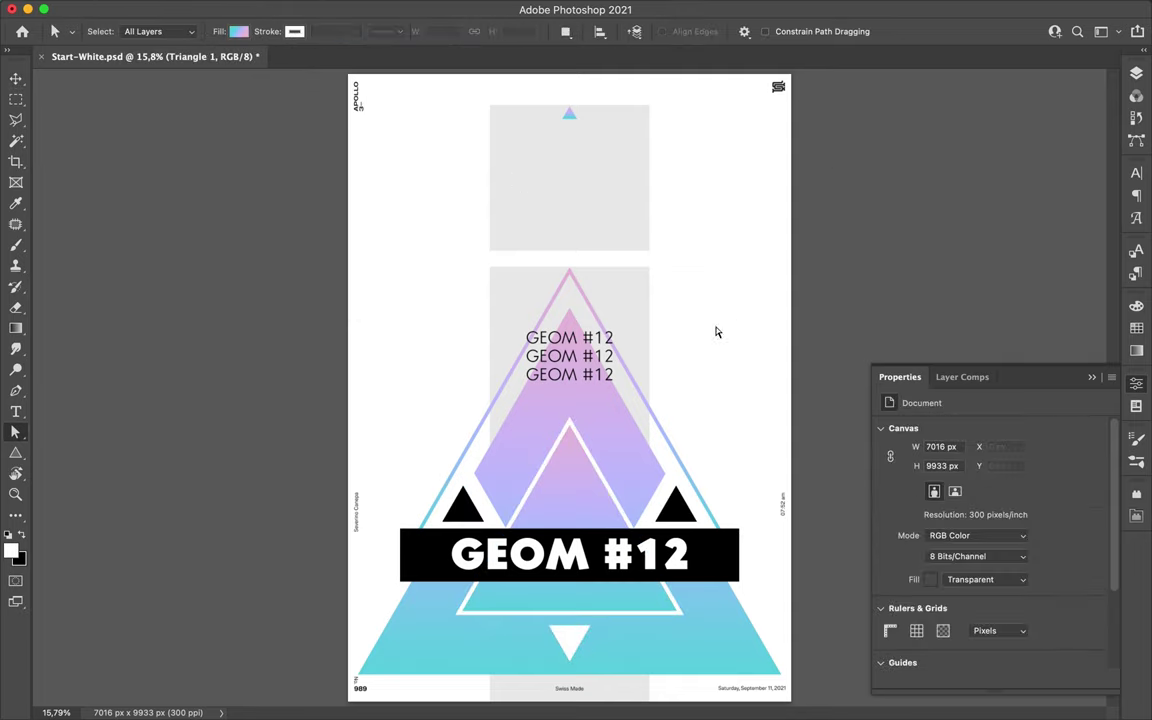
# - Add black triangle points at the banner's centre, with one copy flipped to point down below the bar
pyautogui.press('v')
pyautogui.moveTo(470, 517)
pyautogui.mouseDown()
pyautogui.moveTo(577, 540)
pyautogui.moveTo(568, 572)
pyautogui.moveTo(613, 596)
pyautogui.mouseUp()
pyautogui.click(1136, 73)
pyautogui.hotkey('ctrl', 'alt', 't')
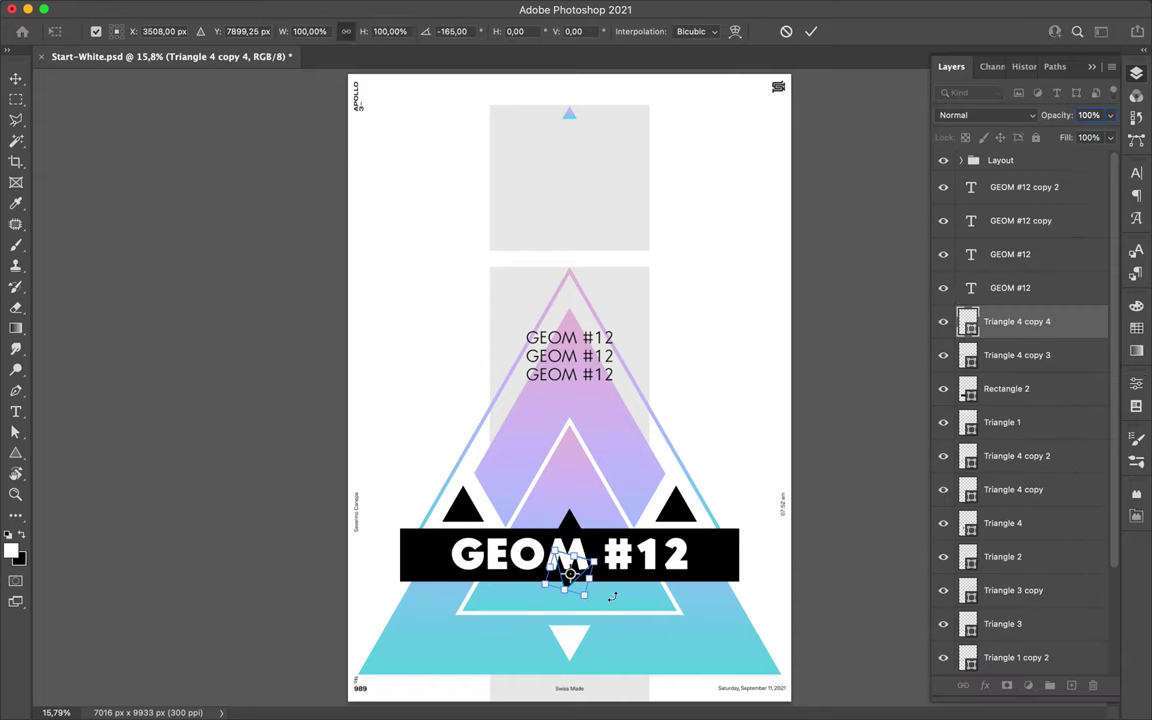
pyautogui.moveTo(574, 657); pyautogui.dragTo(517, 645)
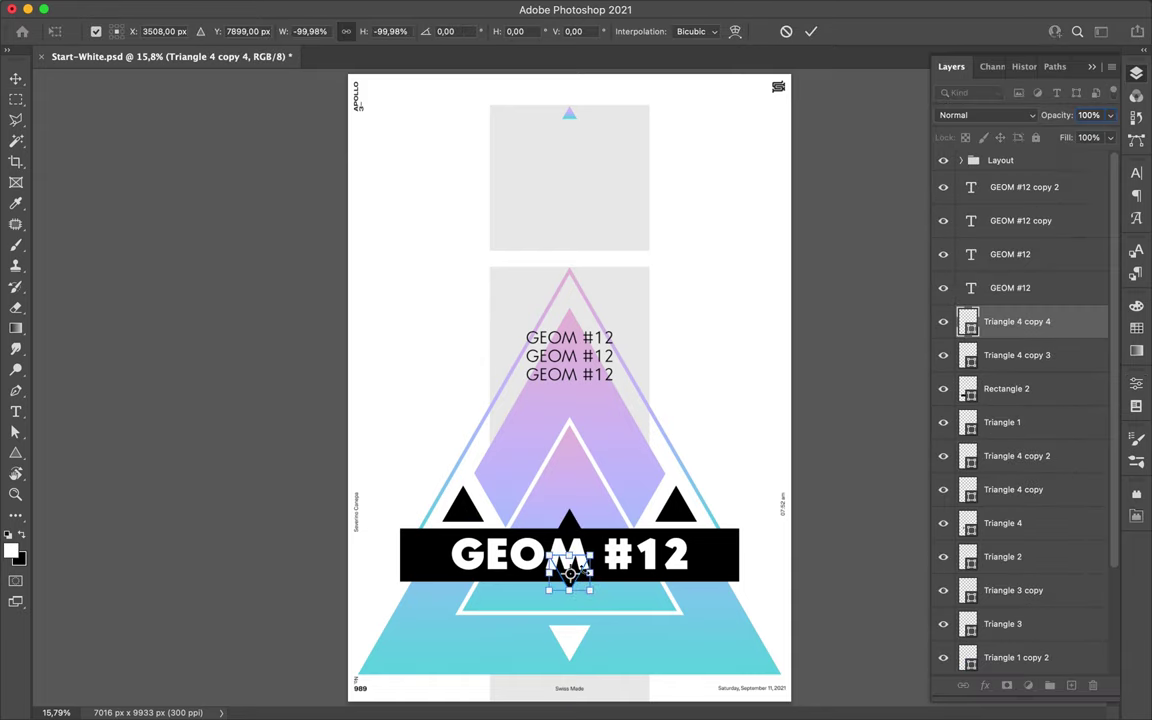
pyautogui.press('Return')
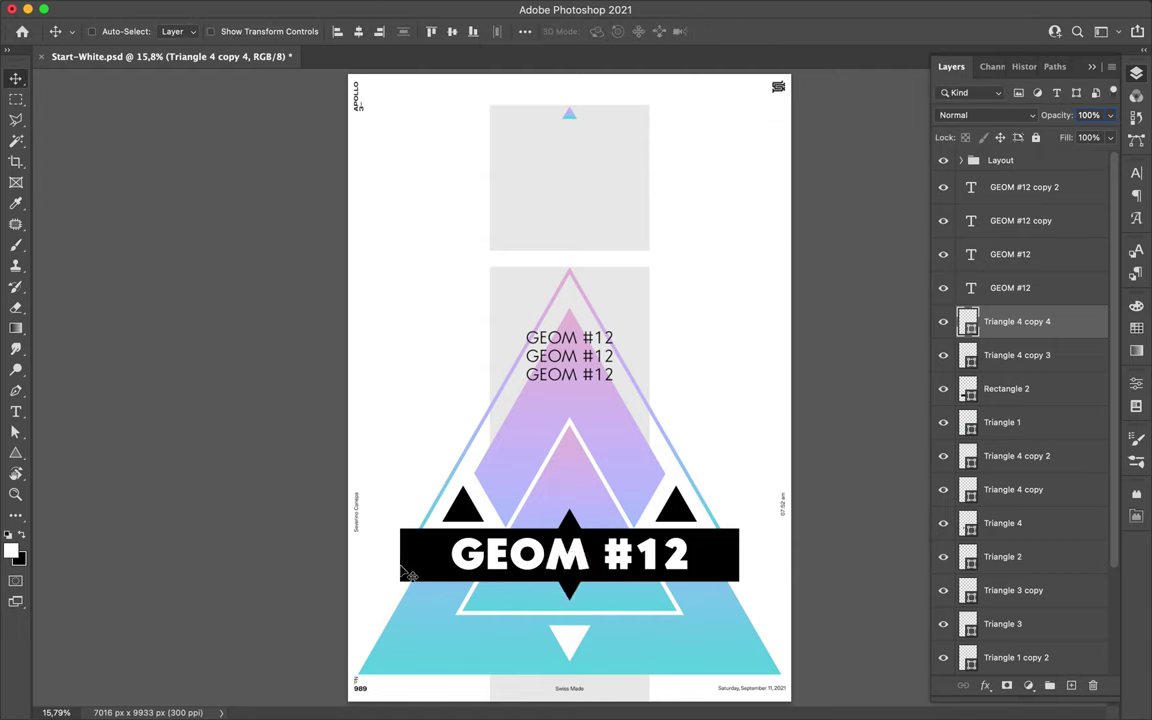
# - Rotate a triangle copy sideways and place it at the banner's left end
pyautogui.hotkey('ctrl', 'alt', 't')
pyautogui.moveTo(400, 480)
pyautogui.mouseDown()
pyautogui.moveTo(352, 513)
pyautogui.moveTo(345, 545)
pyautogui.mouseUp()
pyautogui.press('Return')
pyautogui.moveTo(412, 566); pyautogui.dragTo(740, 555)
# - Add a turned triangle at the right end and merge both end triangles into one layer
pyautogui.hotkey('ctrl', 't')
pyautogui.moveTo(840, 458); pyautogui.dragTo(778, 638)
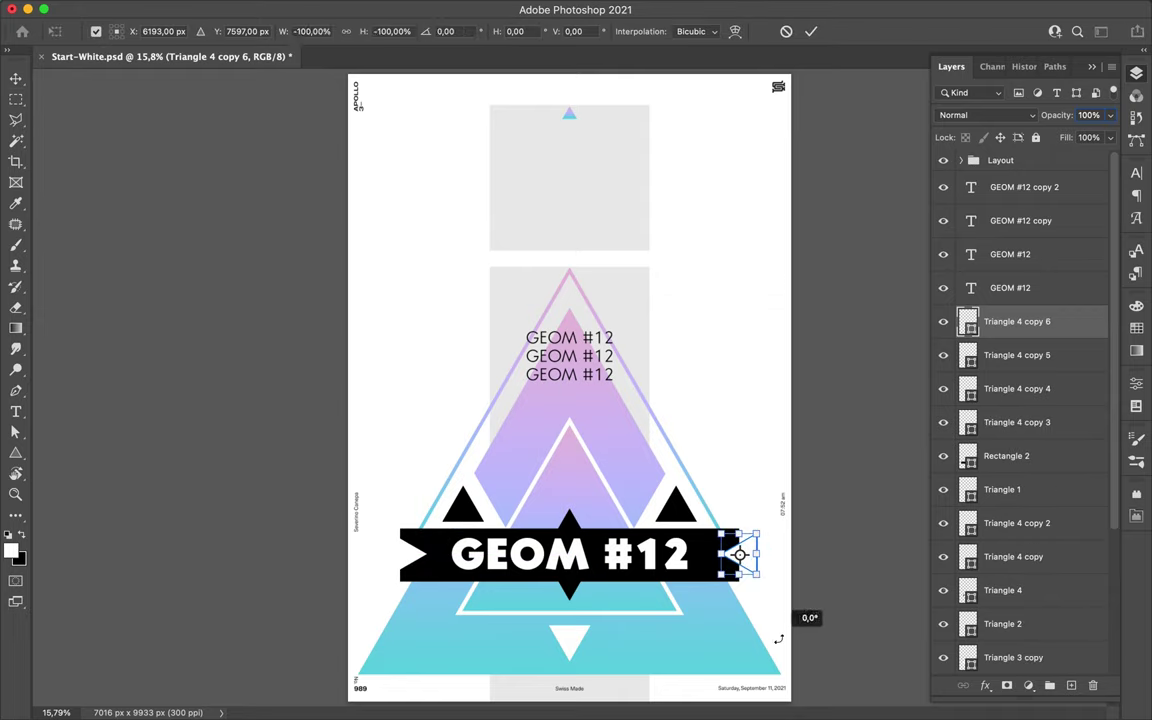
pyautogui.press('Return')
pyautogui.moveTo(753, 553)
pyautogui.mouseDown()
pyautogui.moveTo(731, 551)
pyautogui.moveTo(727, 515)
pyautogui.mouseUp()
pyautogui.keyDown('shift'); pyautogui.click(1017, 355); pyautogui.keyUp('shift')
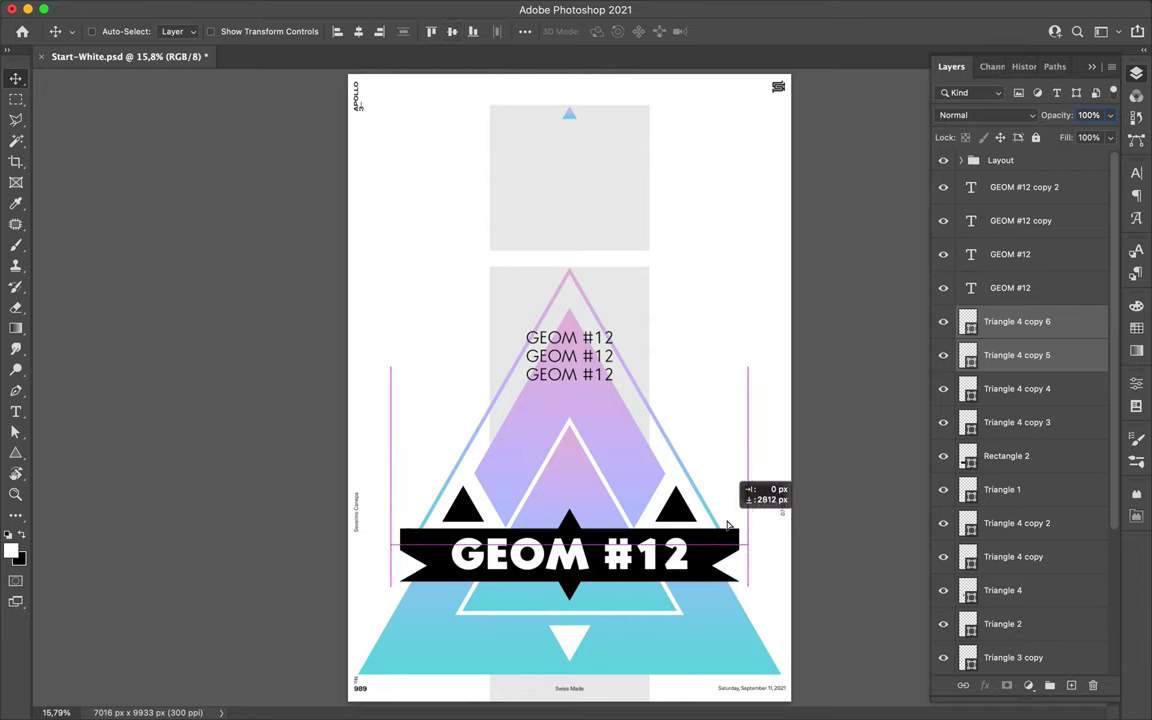
pyautogui.hotkey('ctrl', 'e')
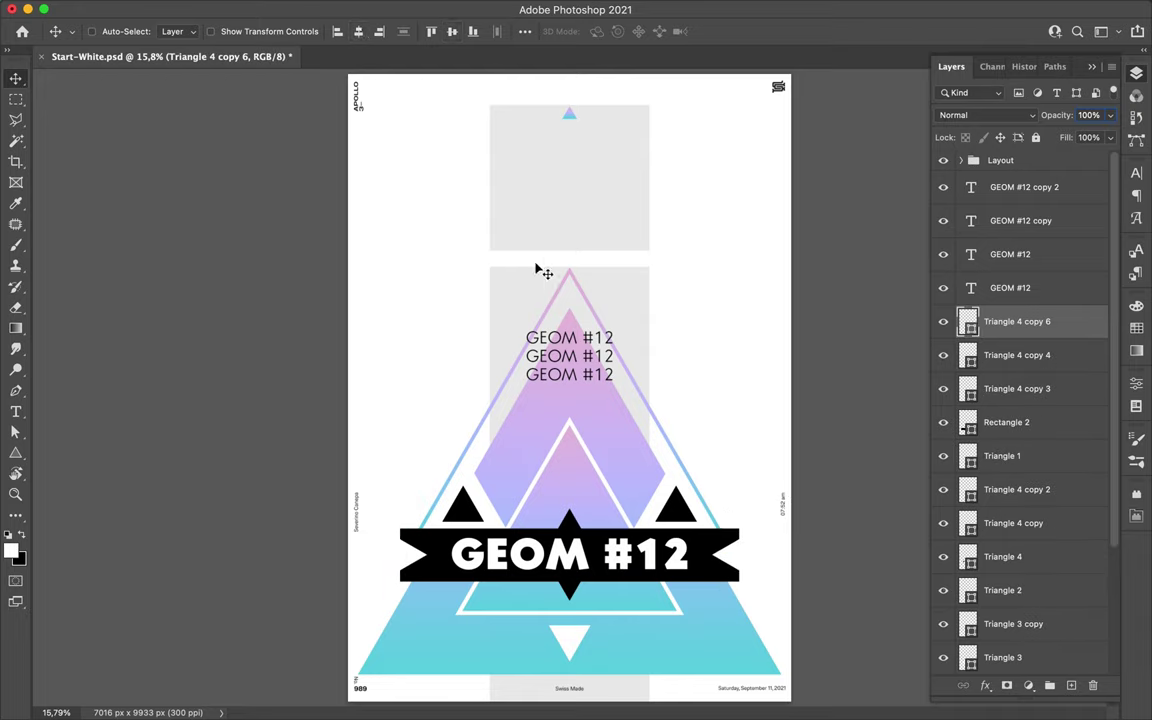
pyautogui.press('a')
pyautogui.click(491, 112)
# - Drag the top grey rectangle's corner up to the apex, making a triangle under the gradient tip
pyautogui.moveTo(649, 104); pyautogui.dragTo(570, 113)
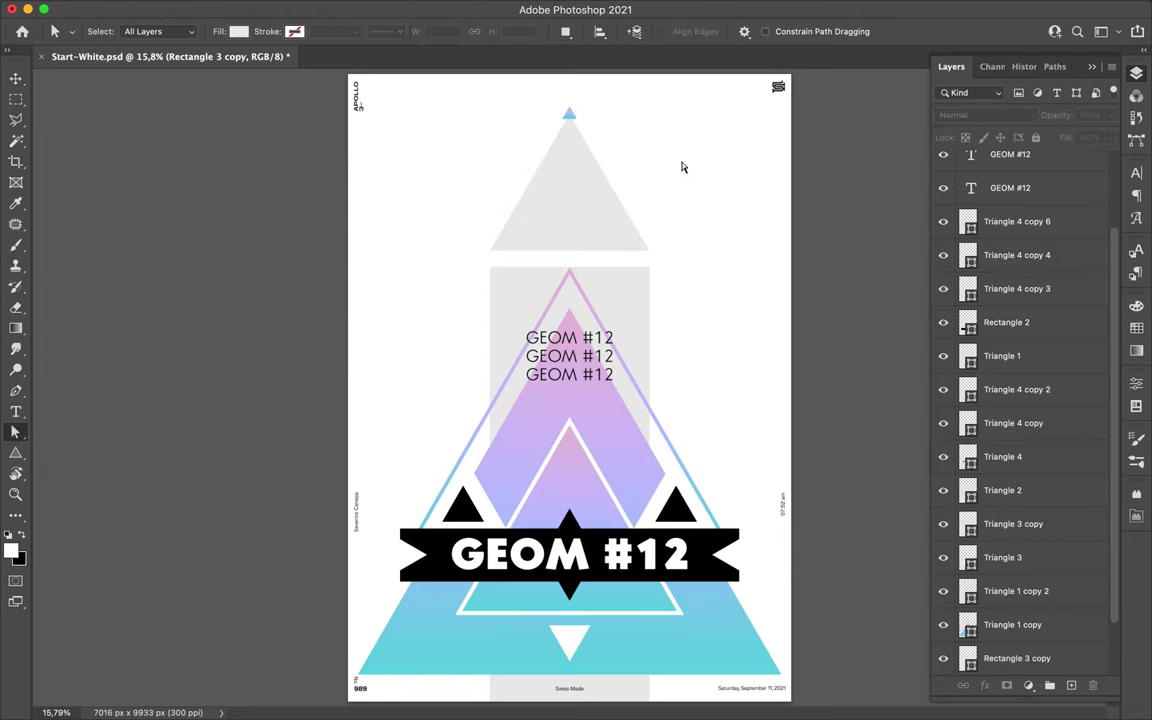
pyautogui.press('v')
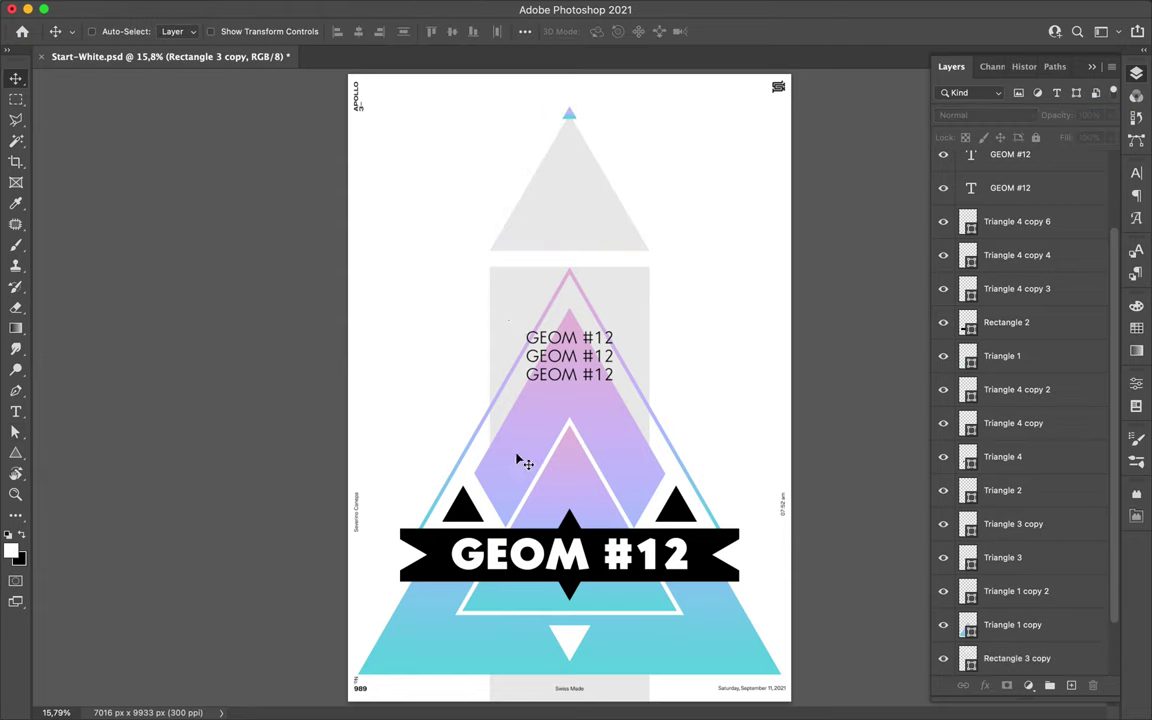
pyautogui.keyDown('ctrl'); pyautogui.click(573, 116); pyautogui.keyUp('ctrl')
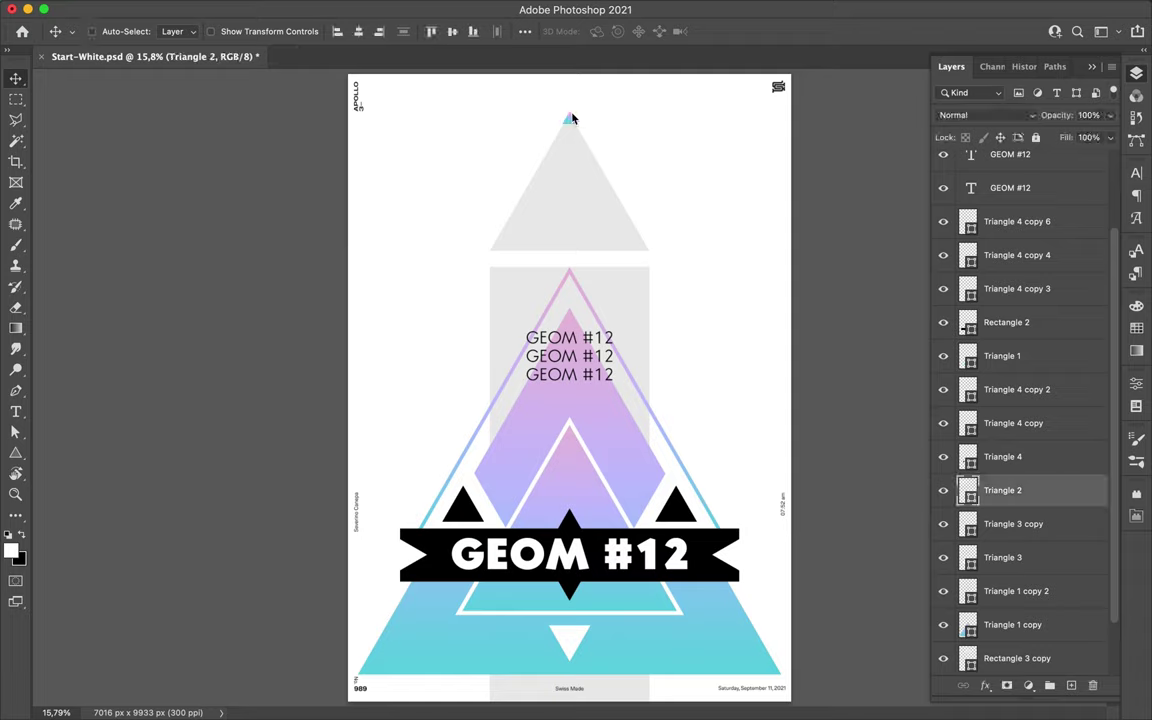
pyautogui.scroll(1, 593, 128)
pyautogui.scroll(4, 593, 128)
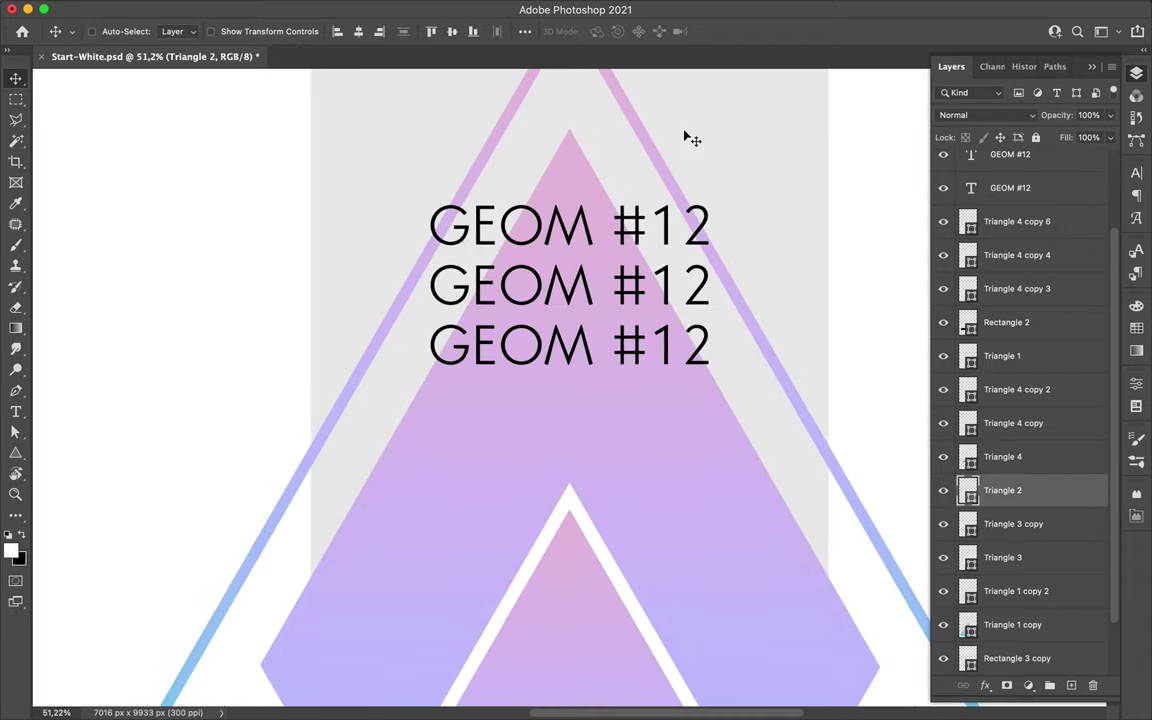
pyautogui.scroll(2, 688, 140)
pyautogui.press('a')
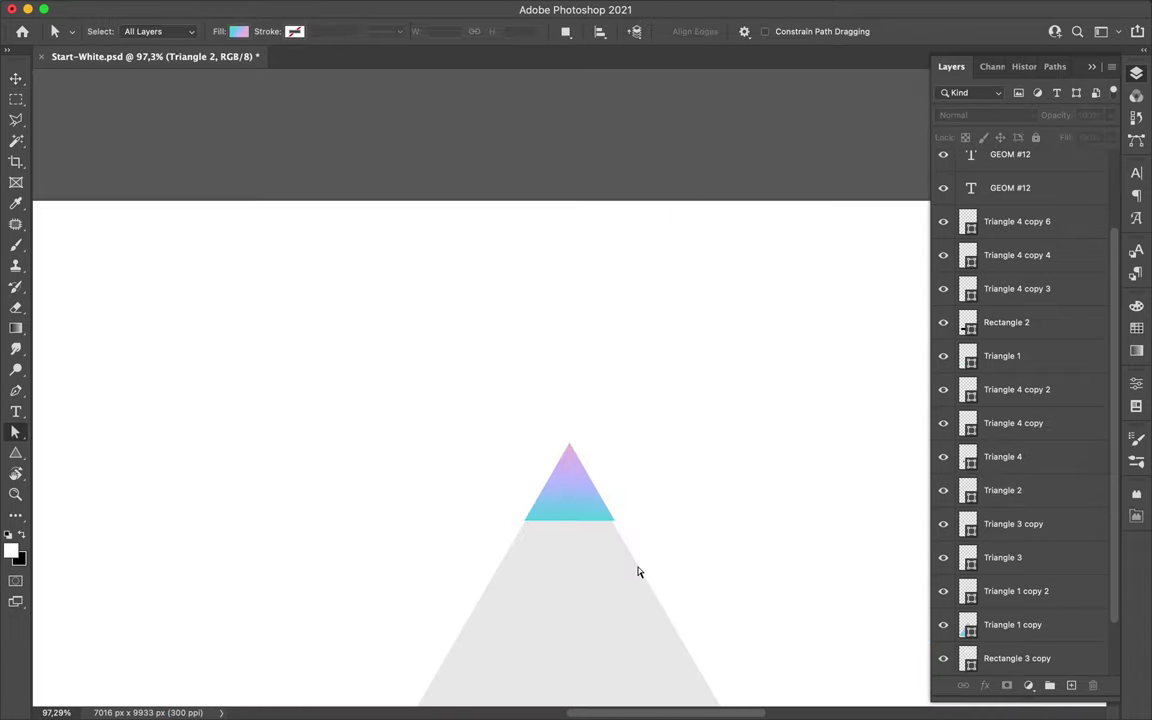
pyautogui.click(638, 571)
pyautogui.click(650, 476)
# - Move the three GEOM #12 text lines slightly lower
pyautogui.scroll(-5, 650, 478)
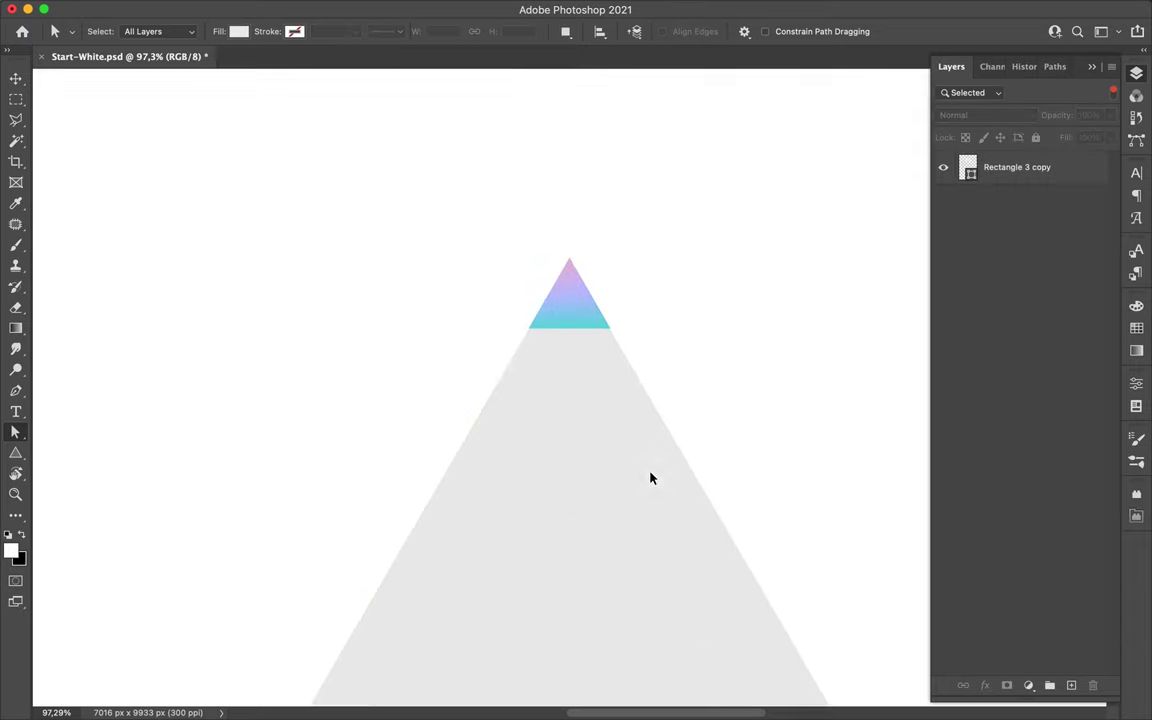
pyautogui.press('super+0')
pyautogui.press('v')
pyautogui.click(612, 380)
pyautogui.moveTo(612, 380); pyautogui.dragTo(590, 373)
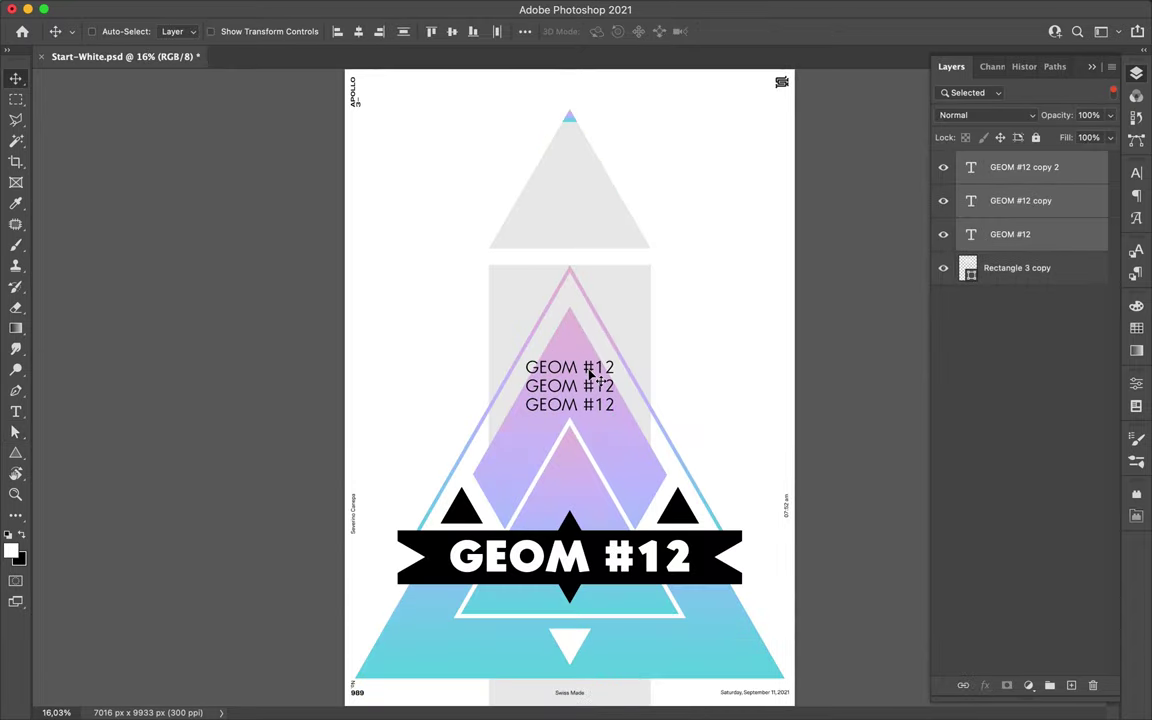
# - Copy a gradient triangle, turn it point-down, resize it and place it across the poster centre
pyautogui.click(570, 492)
pyautogui.moveTo(468, 249); pyautogui.dragTo(453, 272)
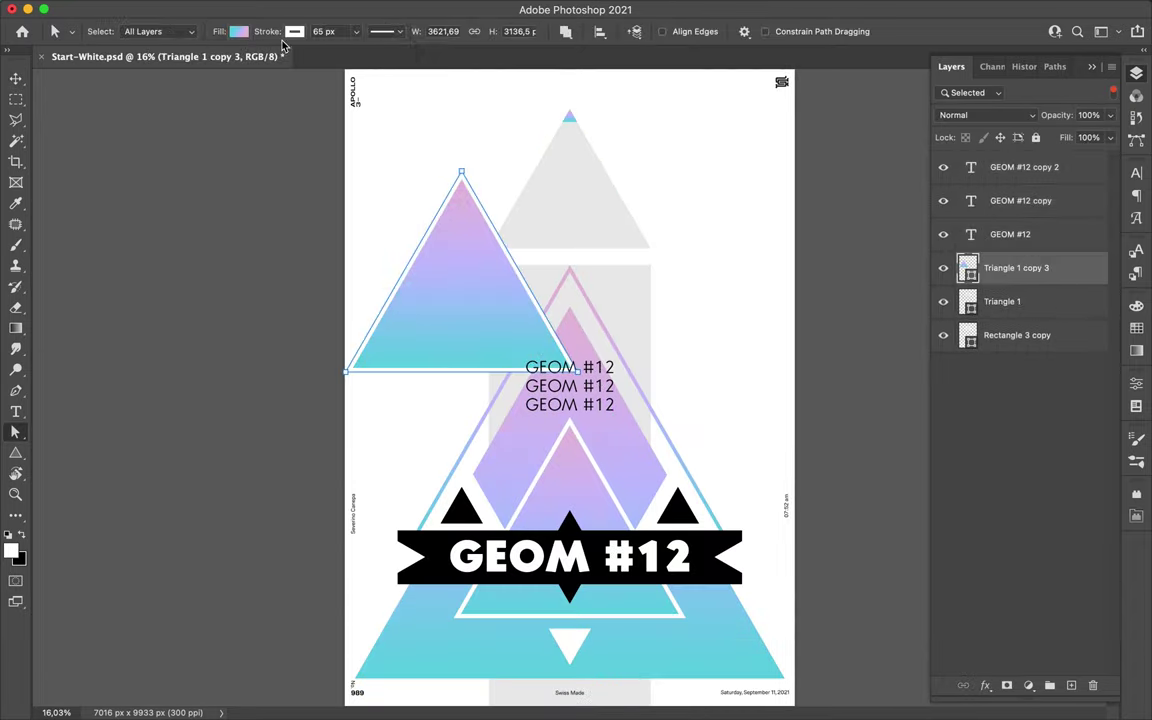
pyautogui.hotkey('ctrl', 't')
pyautogui.moveTo(449, 138)
pyautogui.mouseDown()
pyautogui.moveTo(359, 185)
pyautogui.moveTo(460, 155)
pyautogui.mouseUp()
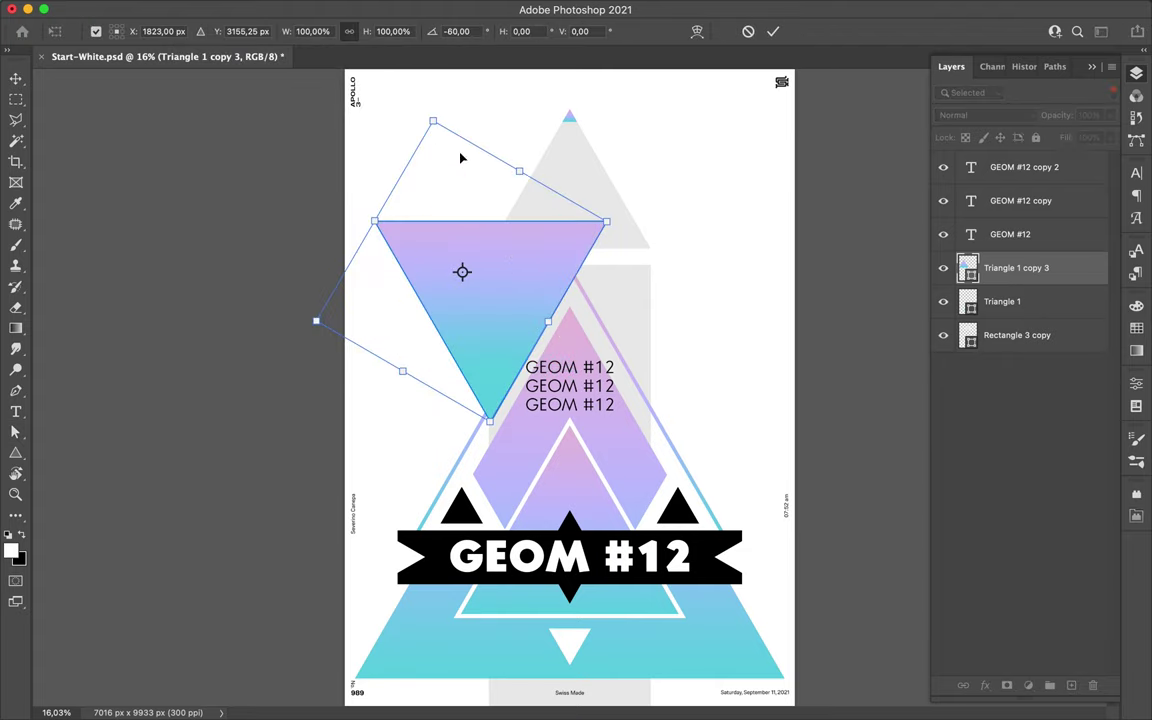
pyautogui.moveTo(455, 215); pyautogui.dragTo(490, 300)
pyautogui.press('Return')
pyautogui.press('a')
pyautogui.press('v')
pyautogui.moveTo(500, 345)
pyautogui.mouseDown()
pyautogui.moveTo(466, 389)
pyautogui.moveTo(737, 355)
pyautogui.mouseUp()
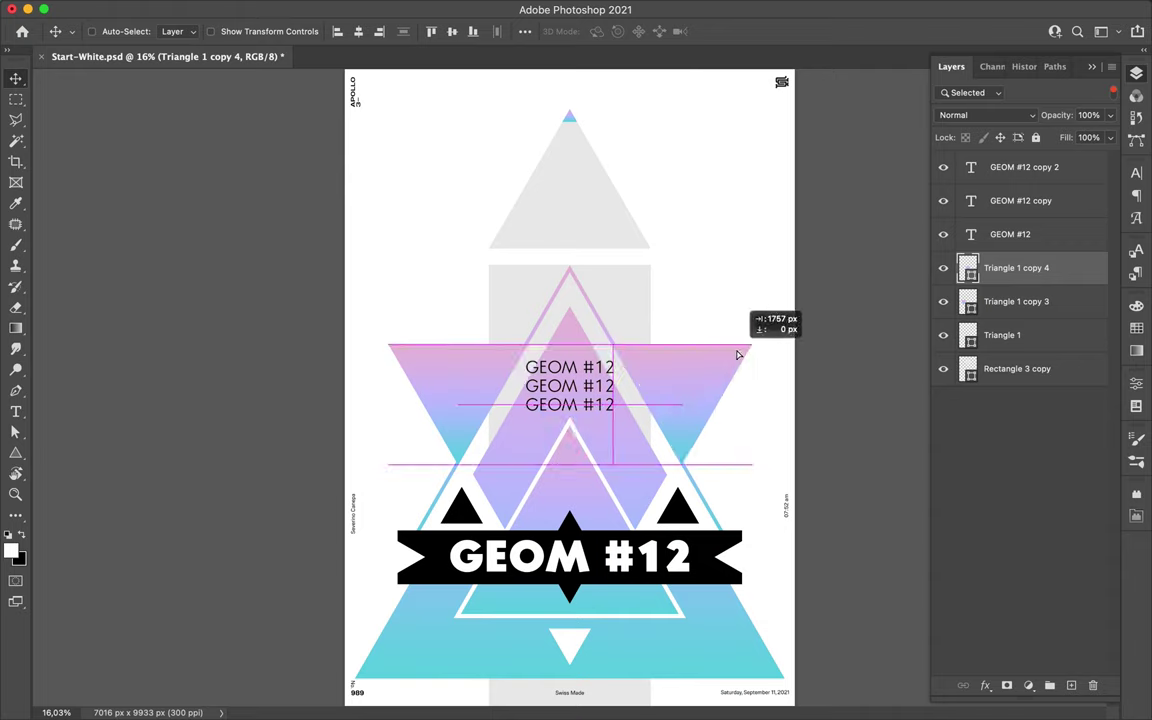
# - Copy black and white accent triangles to the top and scale that group to about 34%
pyautogui.keyDown('super'); pyautogui.click(460, 505); pyautogui.keyUp('super')
pyautogui.moveTo(460, 505)
pyautogui.mouseDown()
pyautogui.moveTo(506, 231)
pyautogui.moveTo(629, 239)
pyautogui.mouseUp()
pyautogui.moveTo(572, 473); pyautogui.dragTo(588, 206)
pyautogui.keyDown('shift'); pyautogui.click(571, 198); pyautogui.keyUp('shift')
pyautogui.hotkey('ctrl', 't')
pyautogui.moveTo(566, 249); pyautogui.dragTo(569, 157)
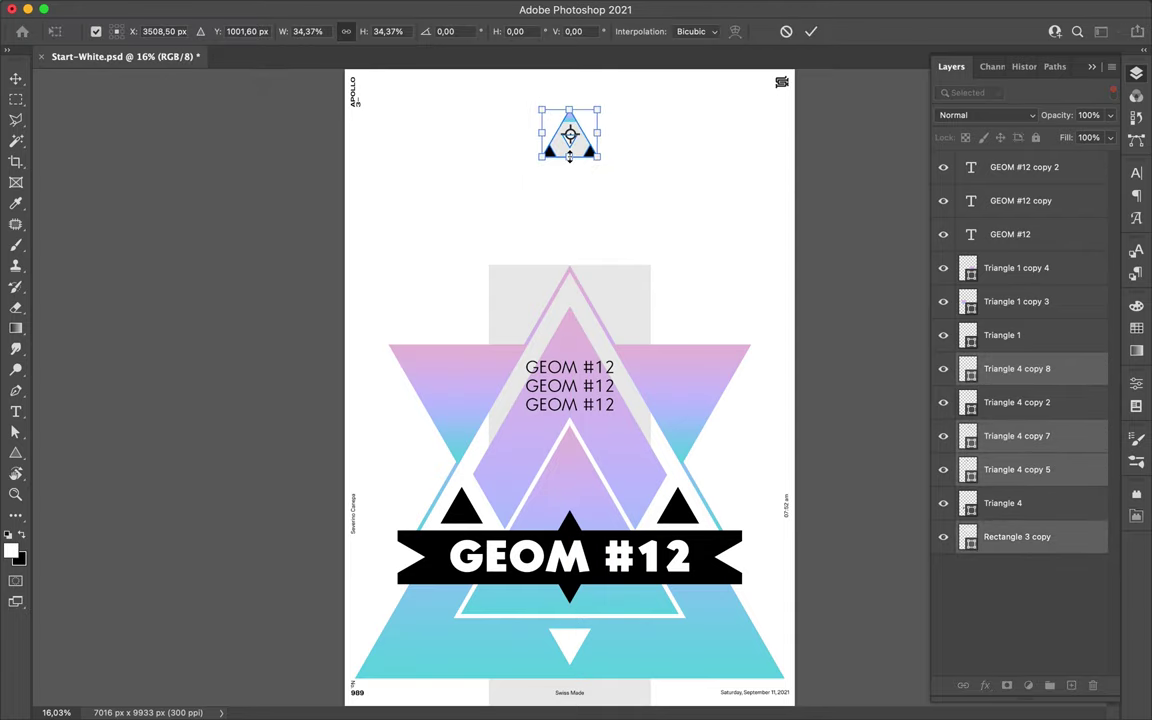
# - Confirm the shrunken top emblem, nudge it down, and undo the black mini-triangles
pyautogui.press('Return')
pyautogui.scroll(1, 578, 141)
pyautogui.moveTo(578, 161)
pyautogui.mouseDown()
pyautogui.moveTo(606, 216)
pyautogui.moveTo(560, 172)
pyautogui.mouseUp()
pyautogui.scroll(-1, 676, 206)
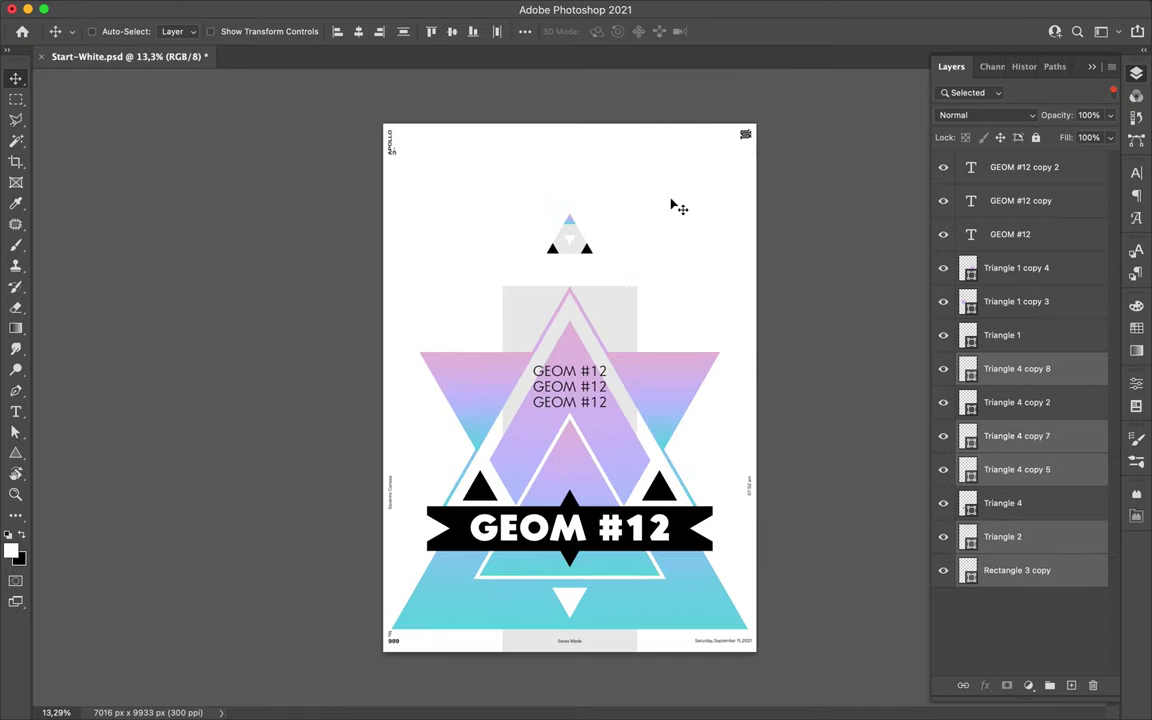
pyautogui.hotkey('ctrl', 'z')
# - Delete the three GEOM #12 text lines and make an enlarged copy of the grey triangle lower down
pyautogui.keyDown('ctrl'); pyautogui.keyDown('shift'); pyautogui.click(597, 392); pyautogui.keyUp('shift'); pyautogui.keyUp('ctrl')
pyautogui.keyDown('ctrl'); pyautogui.click(620, 410); pyautogui.keyUp('ctrl')
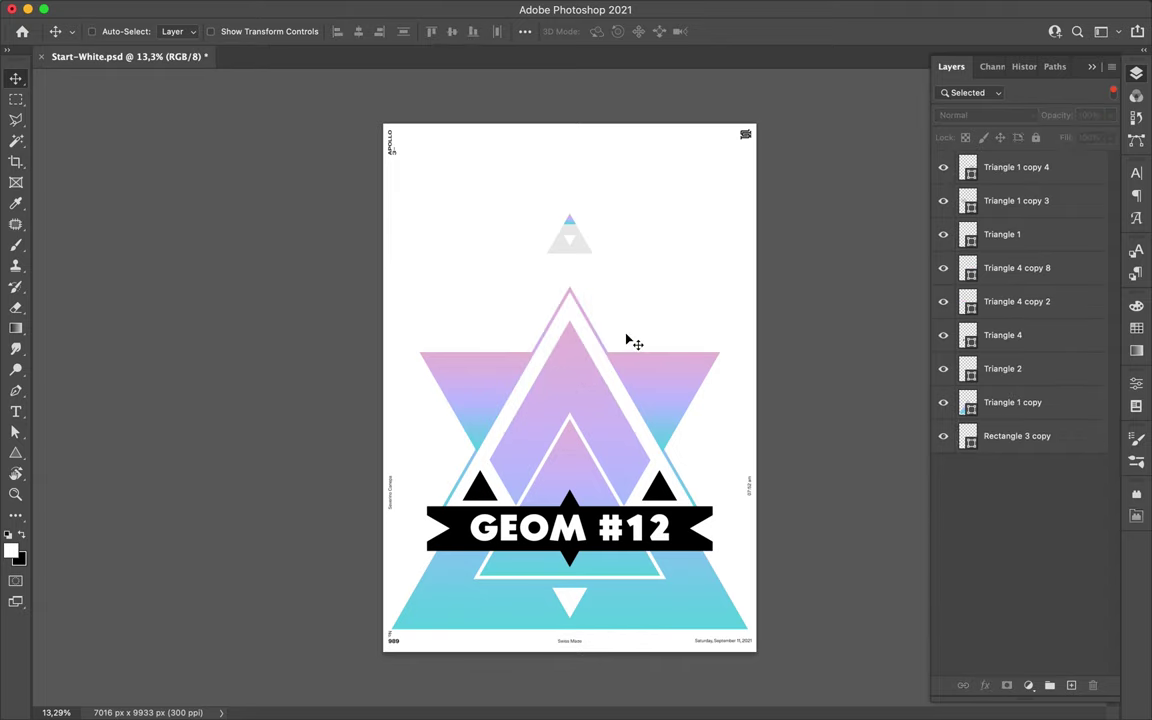
pyautogui.moveTo(569, 240)
pyautogui.mouseDown()
pyautogui.moveTo(586, 329)
pyautogui.moveTo(567, 444)
pyautogui.mouseUp()
pyautogui.hotkey('ctrl', 't')
pyautogui.press('Return')
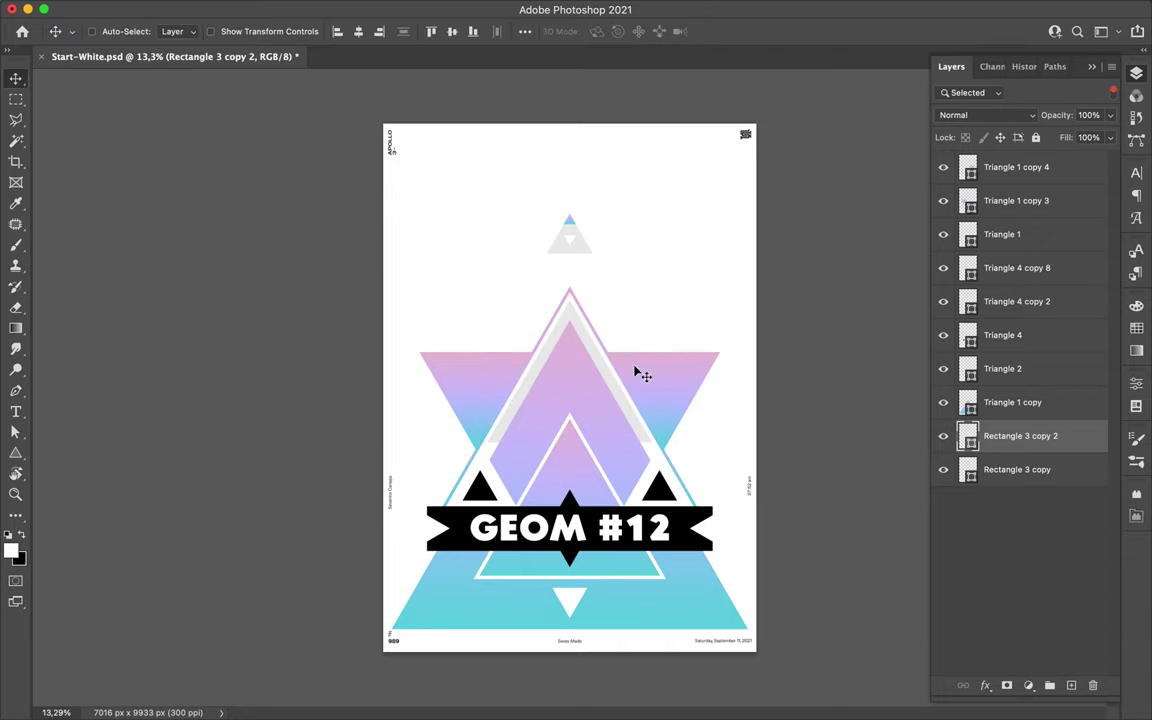
# - Shrink both inverted gradient triangles and delete the enlarged grey triangle copy
pyautogui.click(490, 381)
pyautogui.hotkey('ctrl', 't')
pyautogui.moveTo(569, 352)
pyautogui.mouseDown()
pyautogui.moveTo(569, 381)
pyautogui.moveTo(669, 400)
pyautogui.mouseUp()
pyautogui.press('Return')
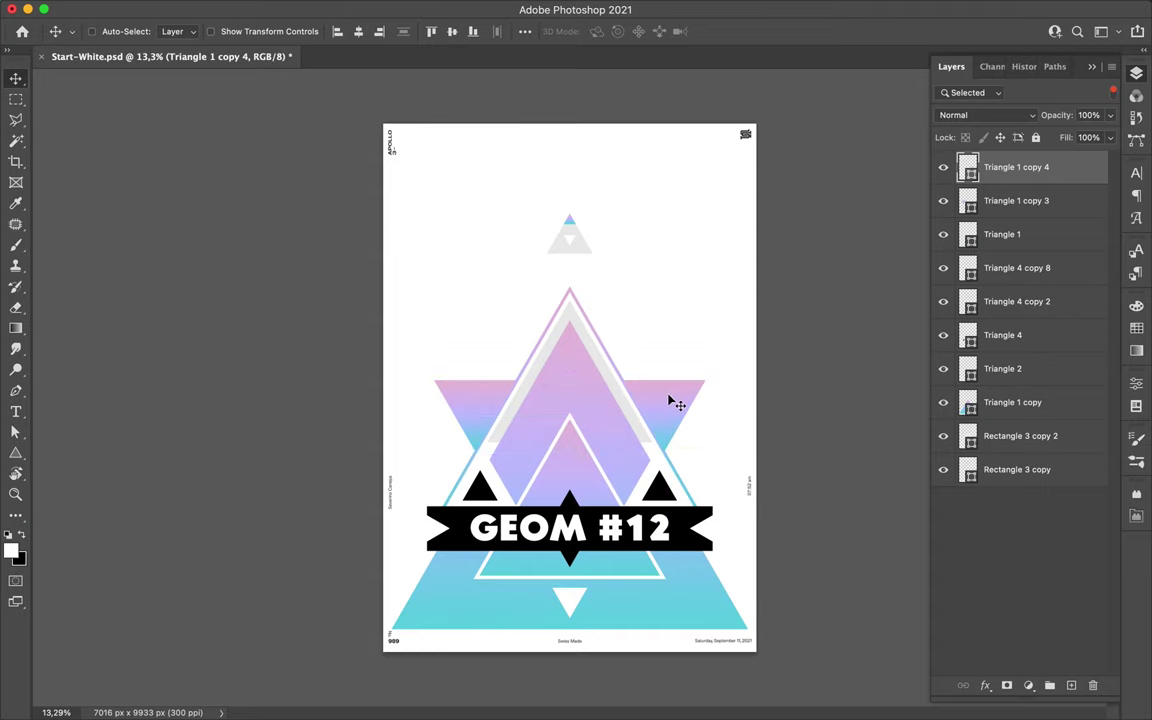
pyautogui.click(540, 368)
pyautogui.press('Delete')
# - Raise the small white triangle, move the wing triangles to the upper corners, and save the poster
pyautogui.moveTo(573, 391); pyautogui.dragTo(578, 244)
pyautogui.click(648, 242)
pyautogui.keyDown('shift'); pyautogui.click(666, 416); pyautogui.keyUp('shift')
pyautogui.moveTo(666, 416)
pyautogui.mouseDown()
pyautogui.moveTo(660, 287)
pyautogui.moveTo(663, 323)
pyautogui.mouseUp()
pyautogui.hotkey('ctrl', 's')
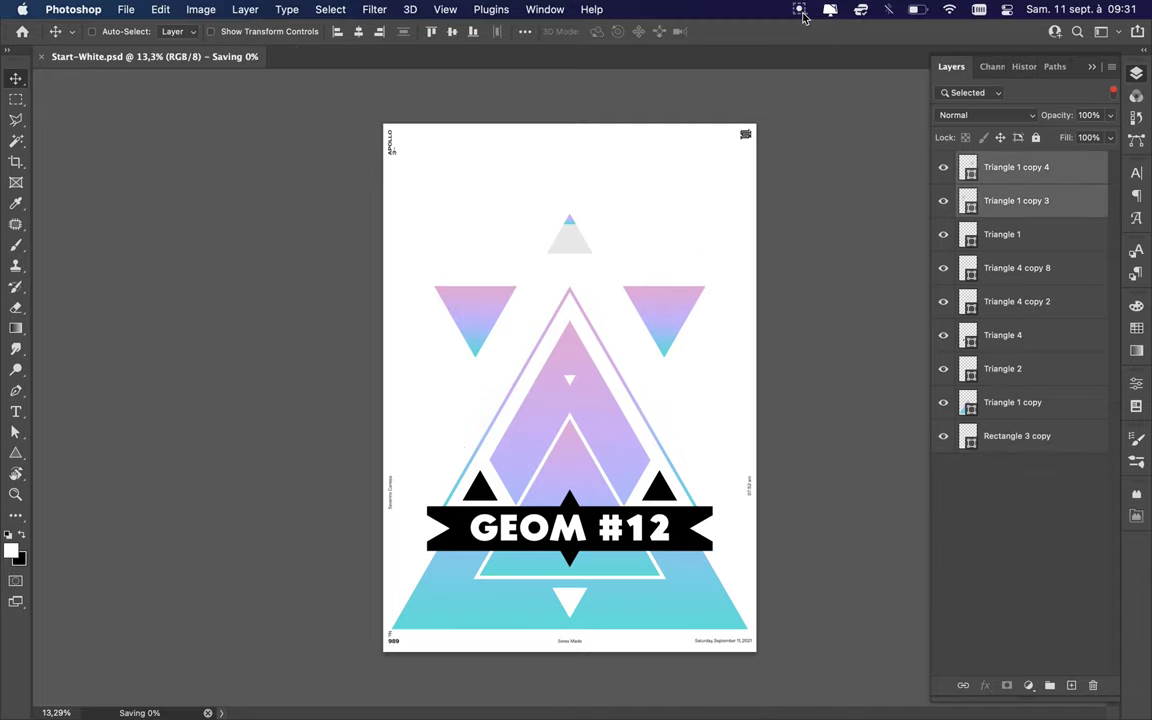
pyautogui.click(800, 10)
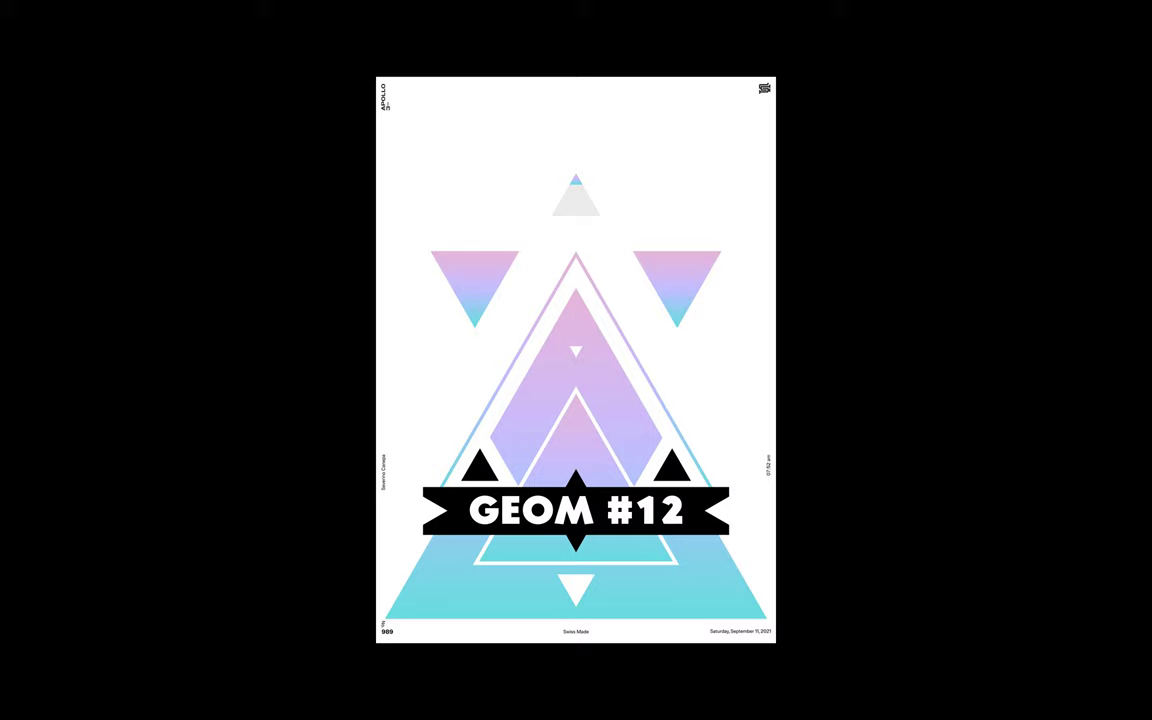